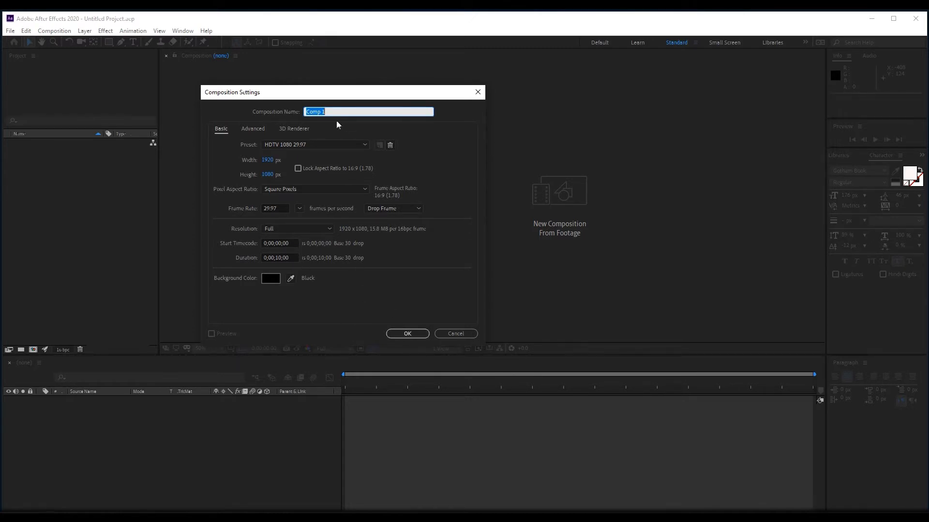
Step: Create the Comp 1 composition with the HDTV 1080 29.97 preset, 1920 x 1080 px, lasting 10 seconds on a black background
click(407, 334)
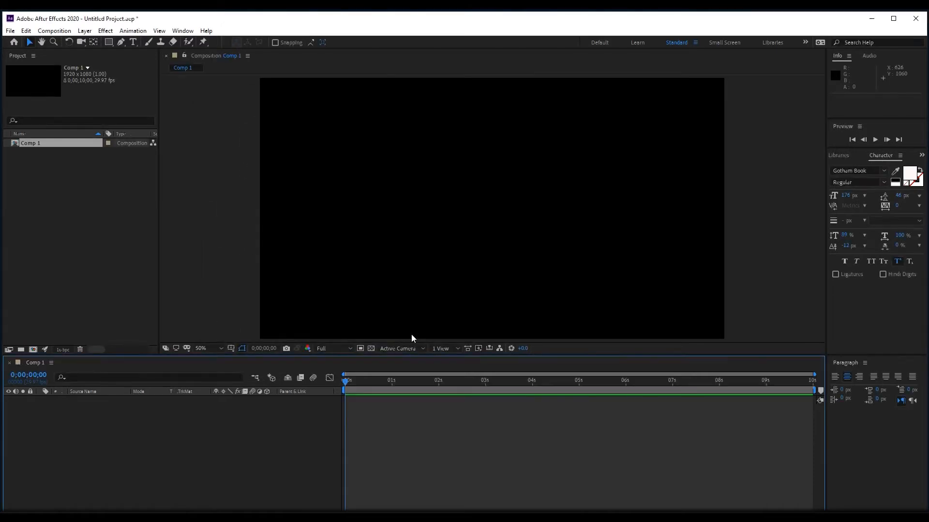
click(54, 207)
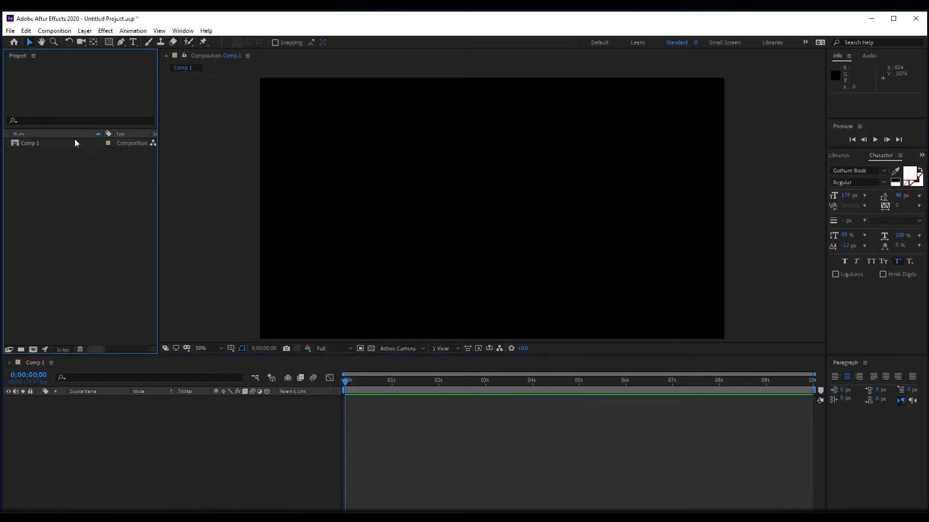
click(38, 145)
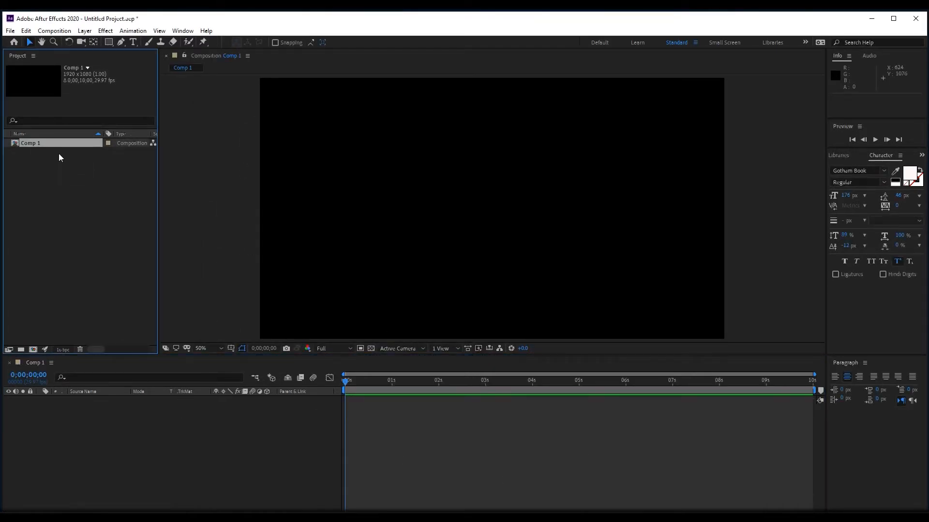
click(65, 212)
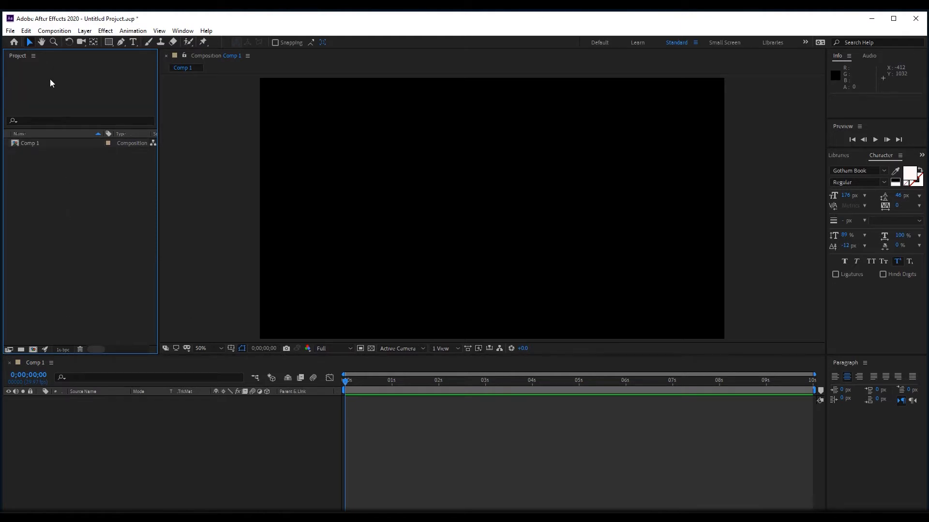
click(54, 31)
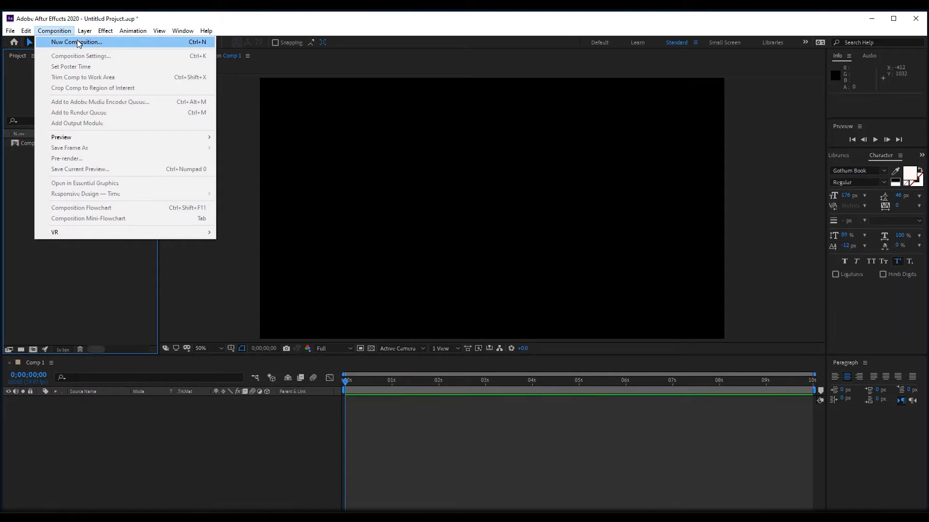
click(98, 434)
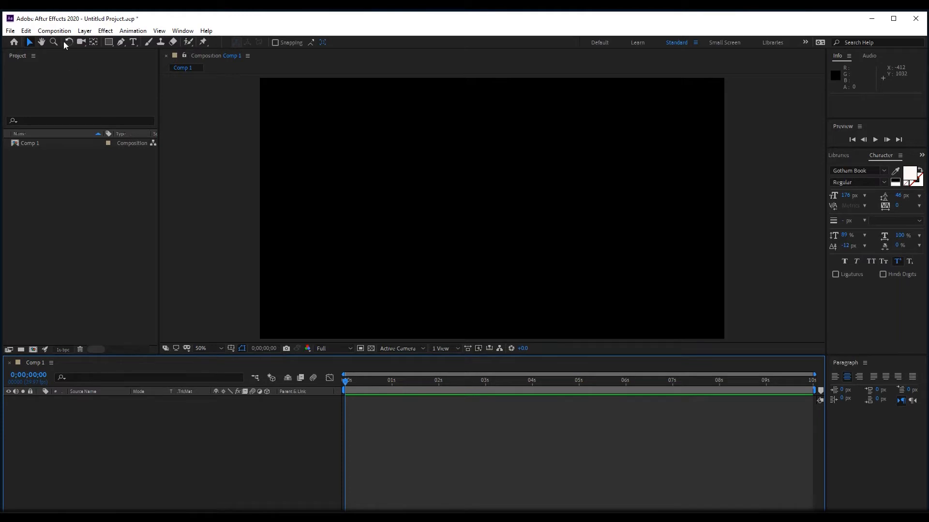
click(54, 30)
click(45, 167)
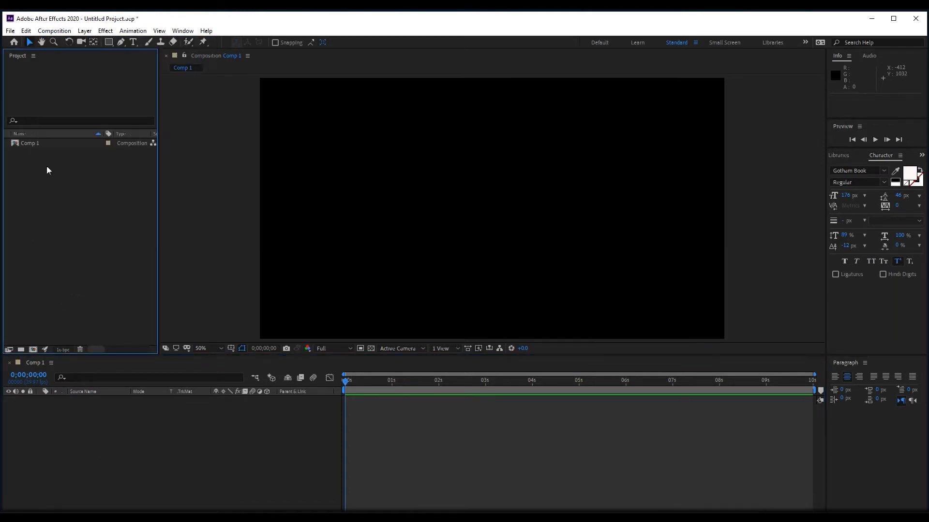
Step: Duplicate the empty Comp 1 in the project and delete the copy
click(30, 145)
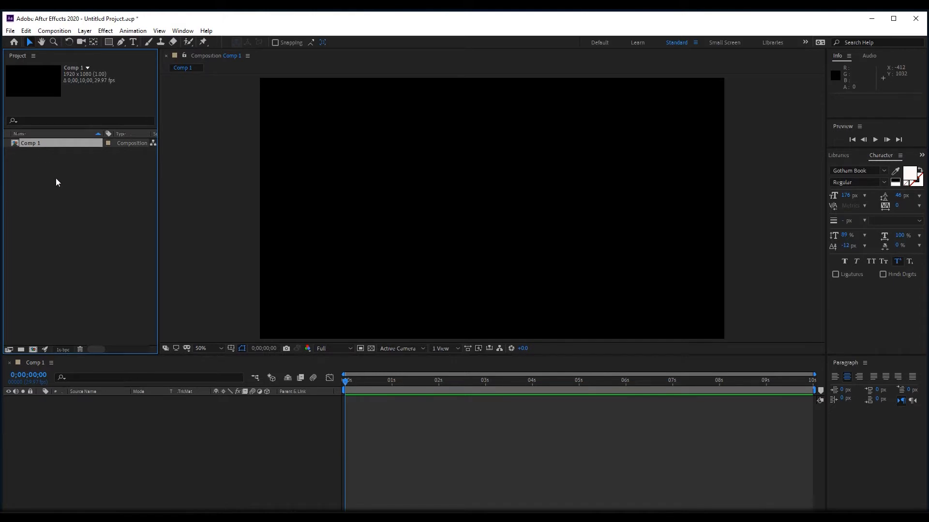
key(ctrl+d)
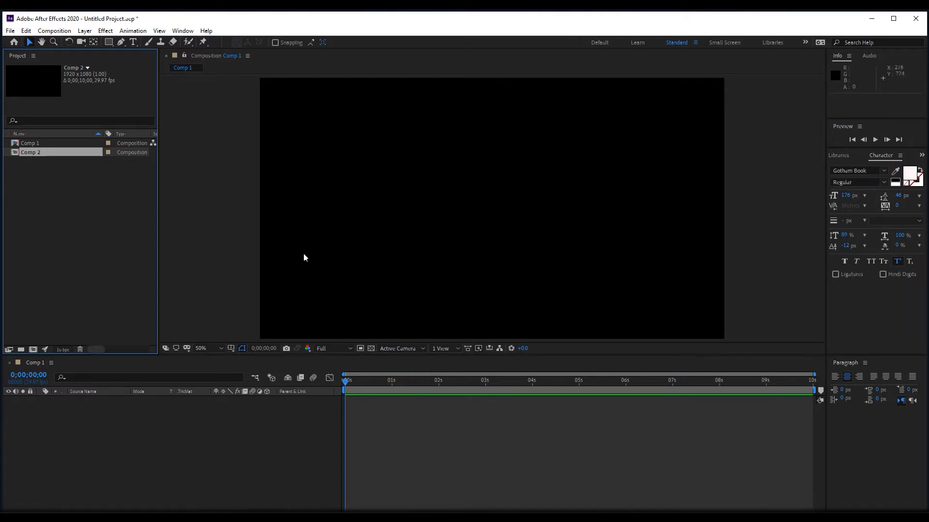
key(Delete)
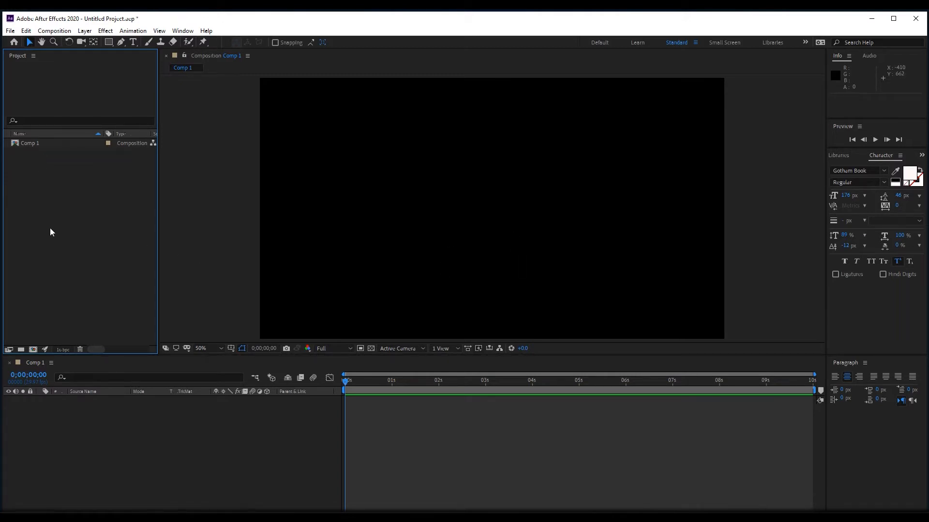
Step: Add a new text layer reading "TEXT" to Comp 1 and select that layer in the timeline
click(175, 468)
right_click(219, 439)
mouse_move(266, 332)
click(103, 431)
right_click(203, 434)
mouse_move(253, 333)
click(378, 345)
text(TEXT)
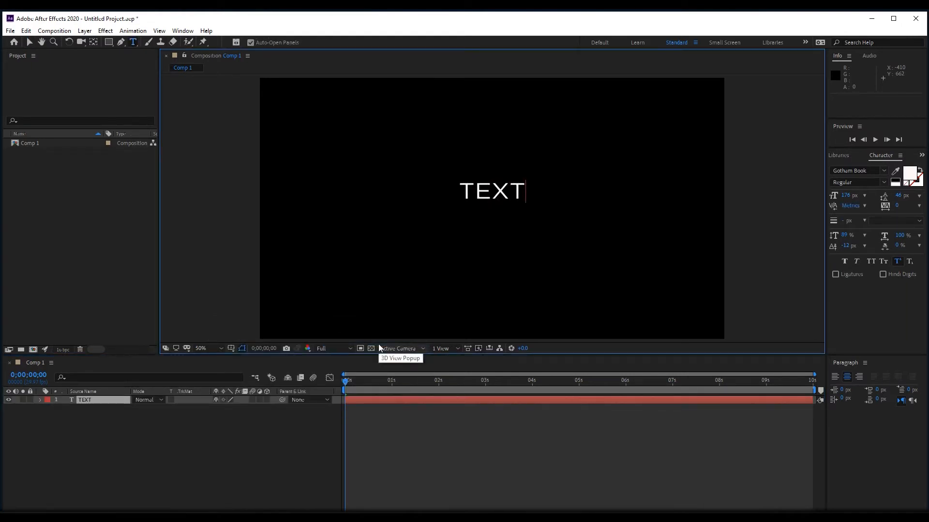
click(283, 448)
click(111, 400)
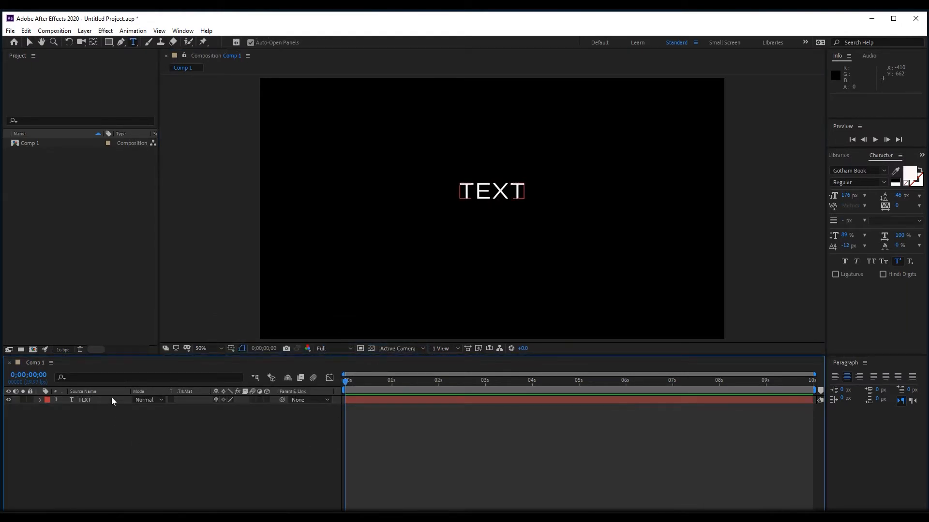
Step: Duplicate Comp 1 with its text layer and open the copy, Comp 2
click(38, 145)
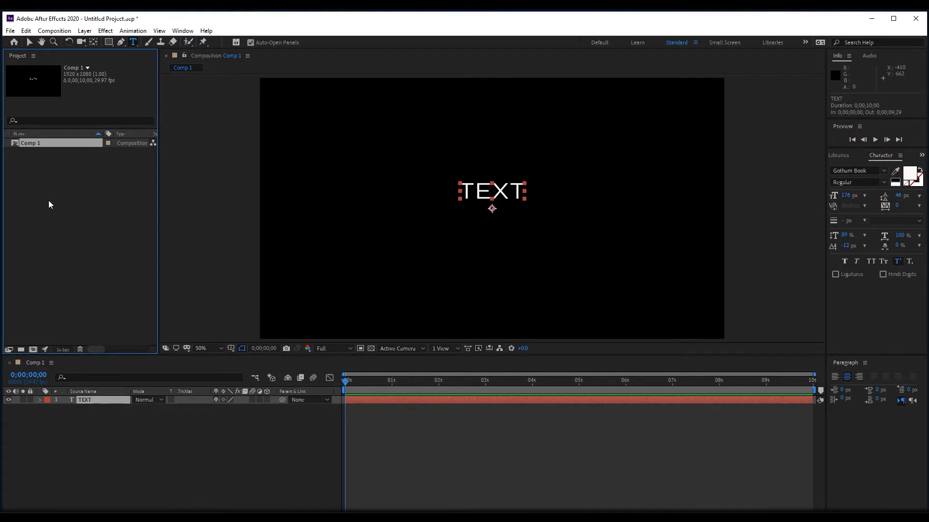
key(ctrl+d)
click(35, 143)
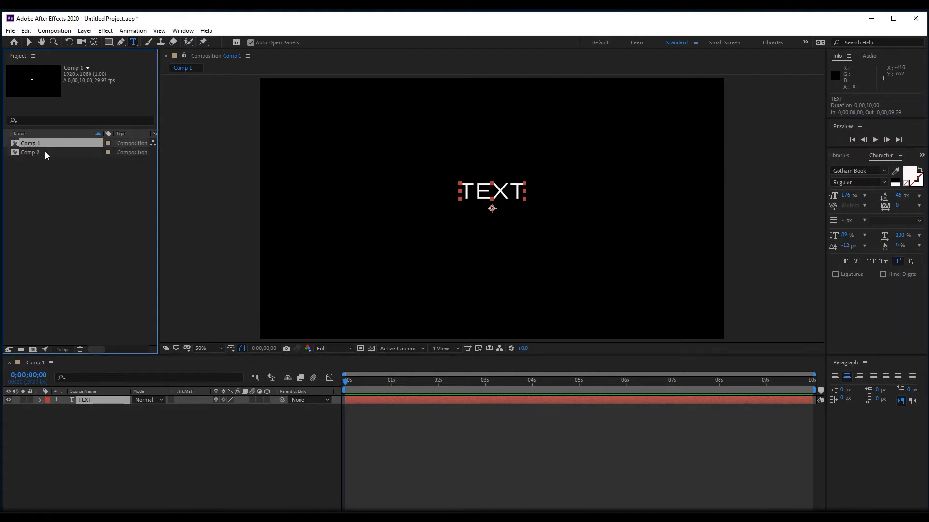
click(45, 152)
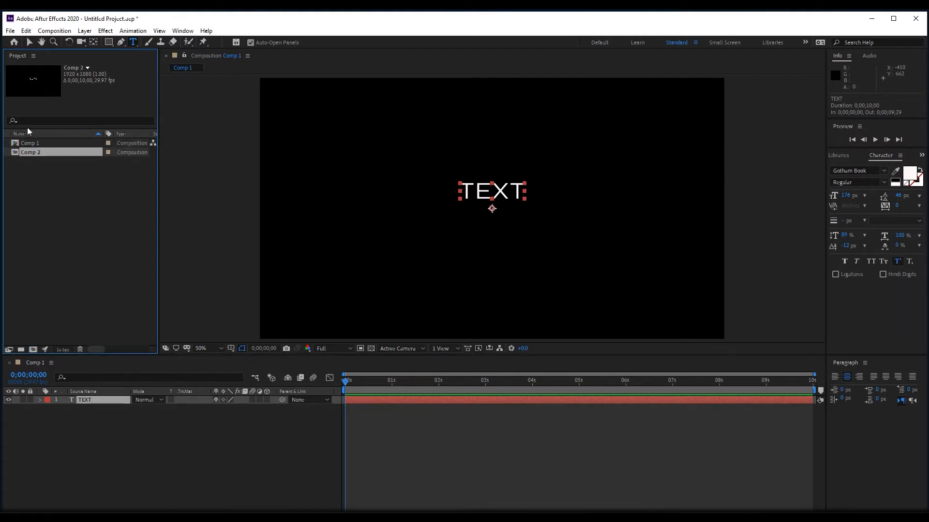
double_click(32, 153)
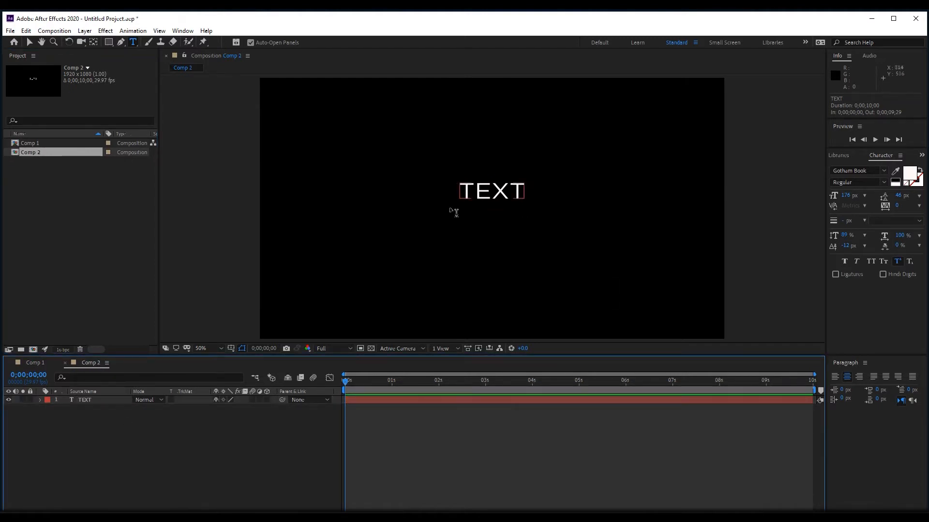
Step: Switch to the Selection tool and delete the duplicated composition Comp 2 from the project
key(v)
click(33, 152)
key(Delete)
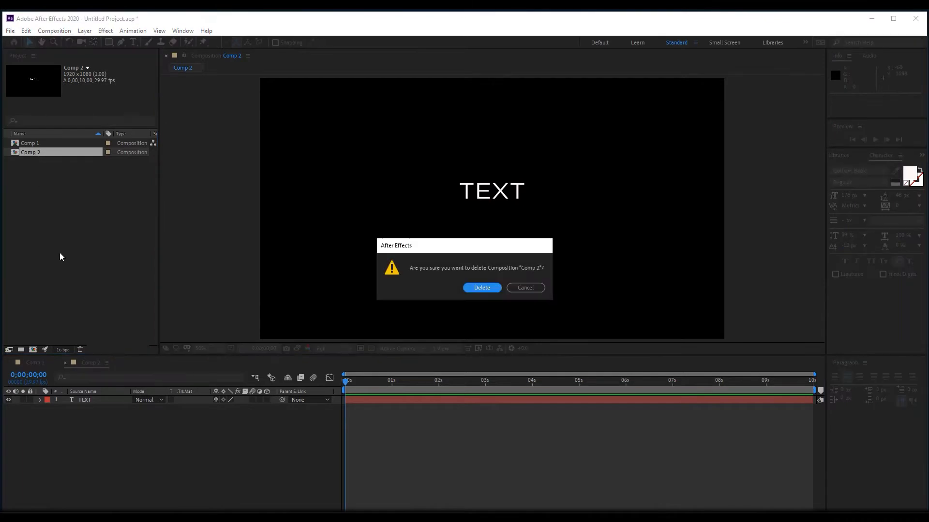
click(472, 289)
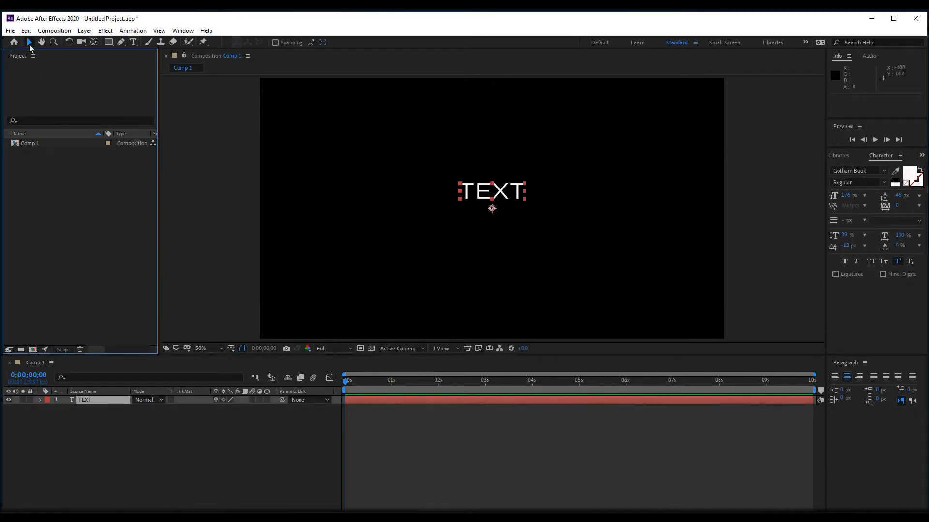
Step: Create a second composition, Comp 2, with the HDTV 1080 29.97 preset and a 10-second duration
click(54, 30)
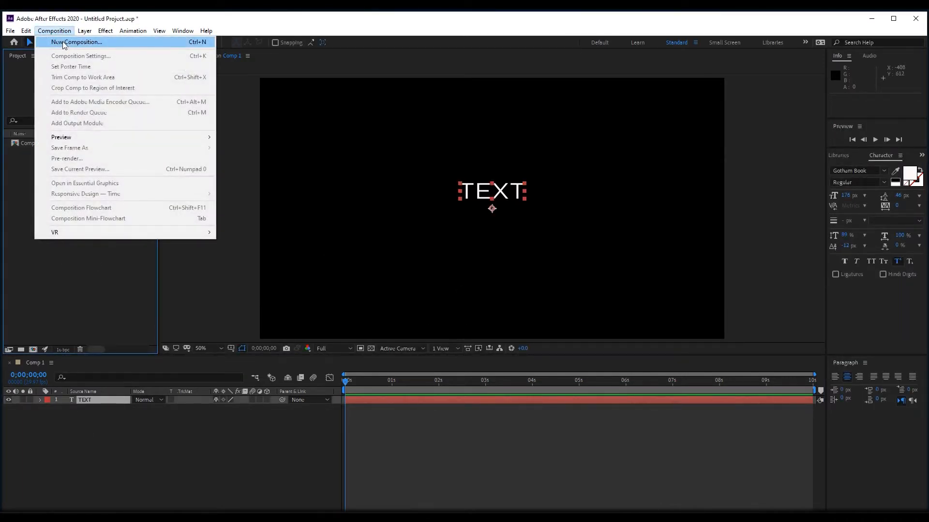
click(63, 44)
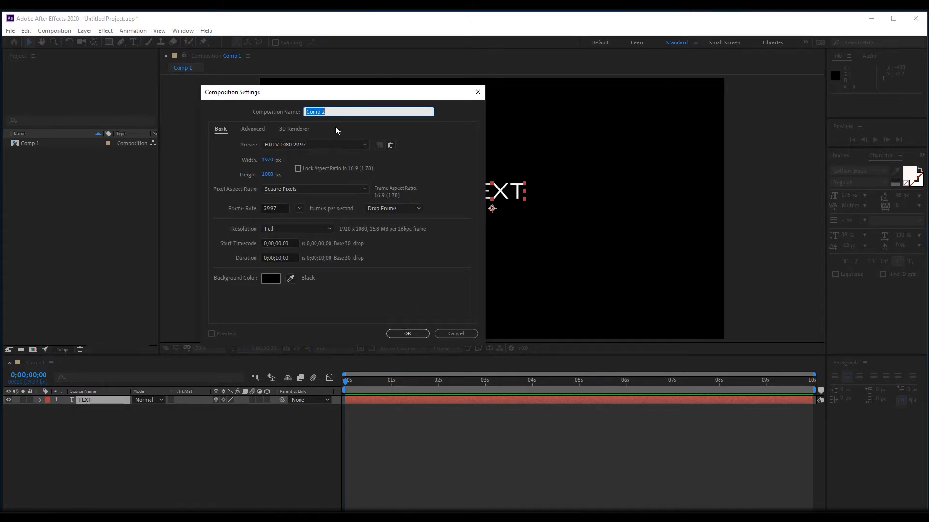
click(417, 334)
Step: Compare the contents of Comp 1 and Comp 2 in the project and their timelines, ending on Comp 1
click(38, 146)
click(39, 153)
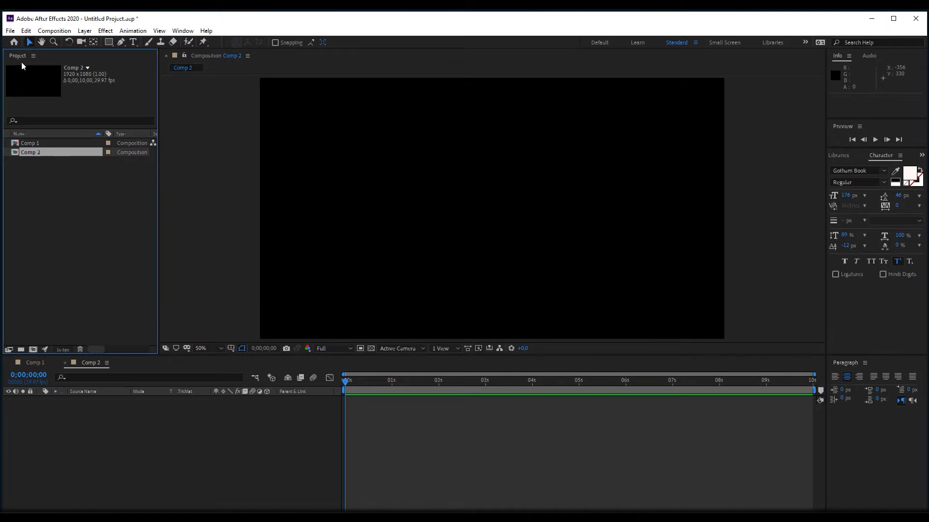
click(34, 142)
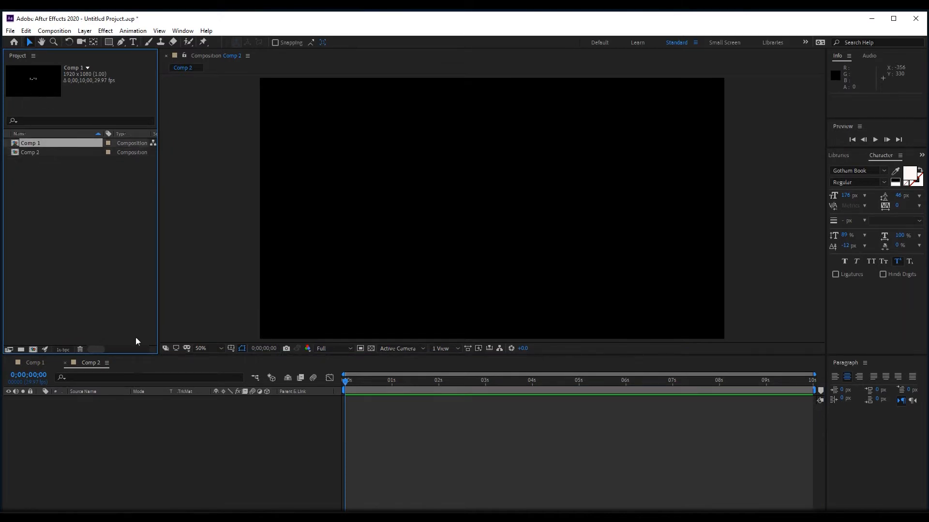
click(35, 361)
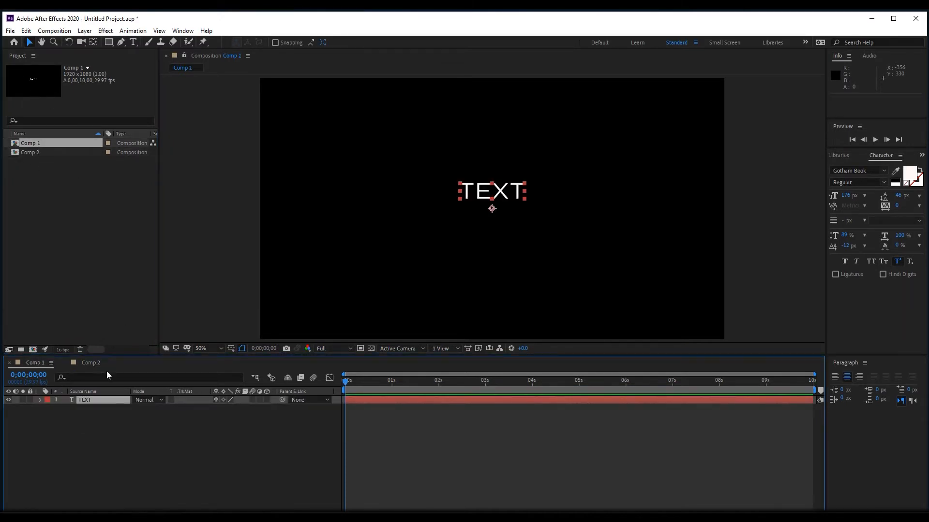
click(91, 367)
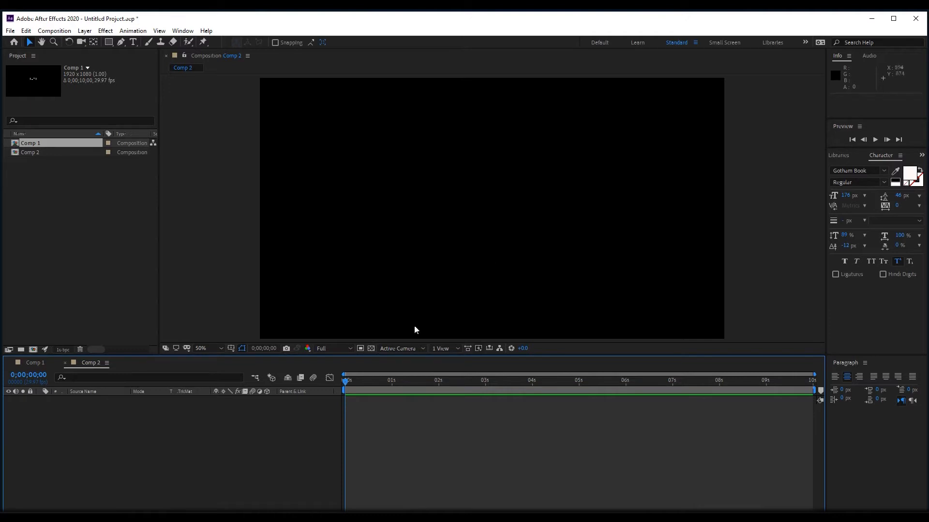
click(35, 362)
click(223, 471)
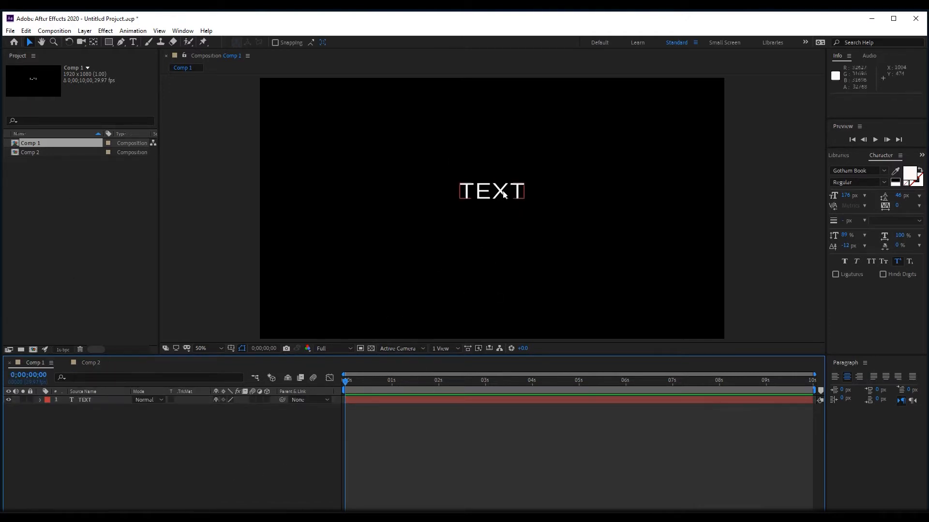
Step: Check the background transparency of Comp 1 by turning the transparency grid on and off again
click(371, 348)
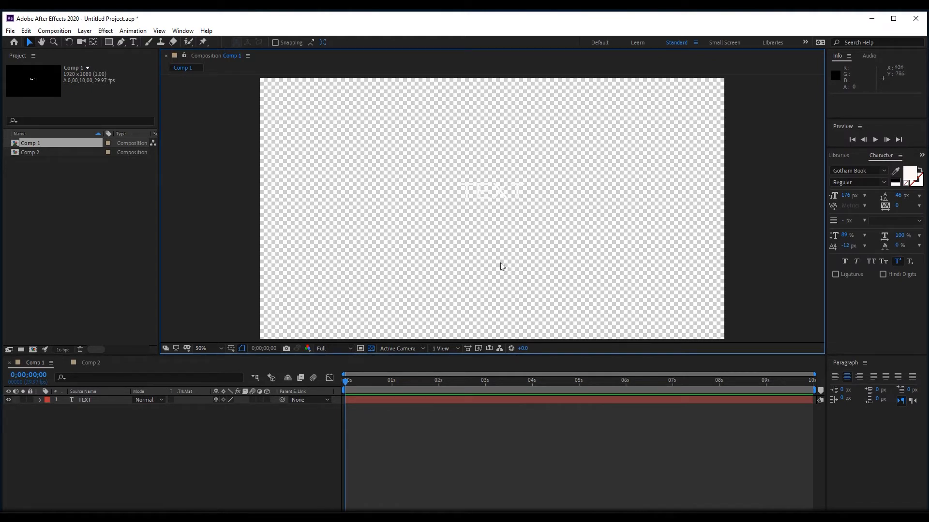
click(369, 348)
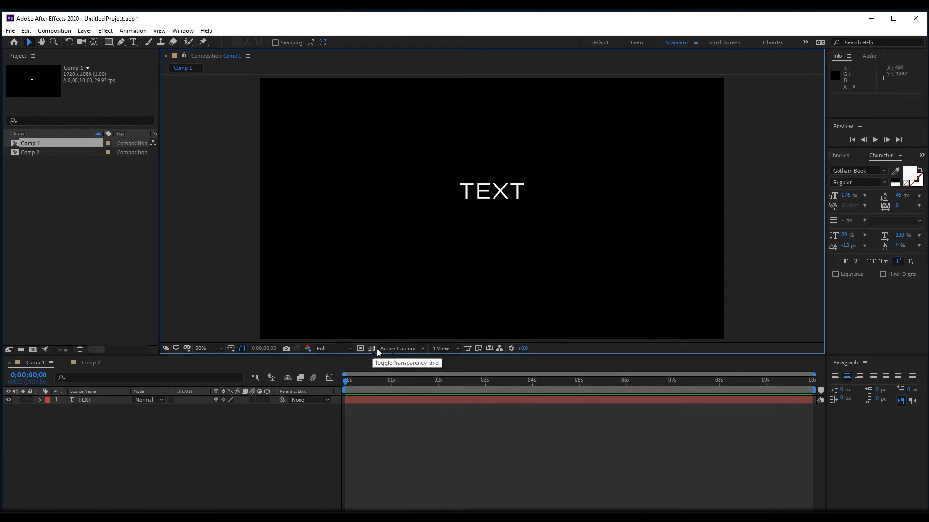
click(116, 453)
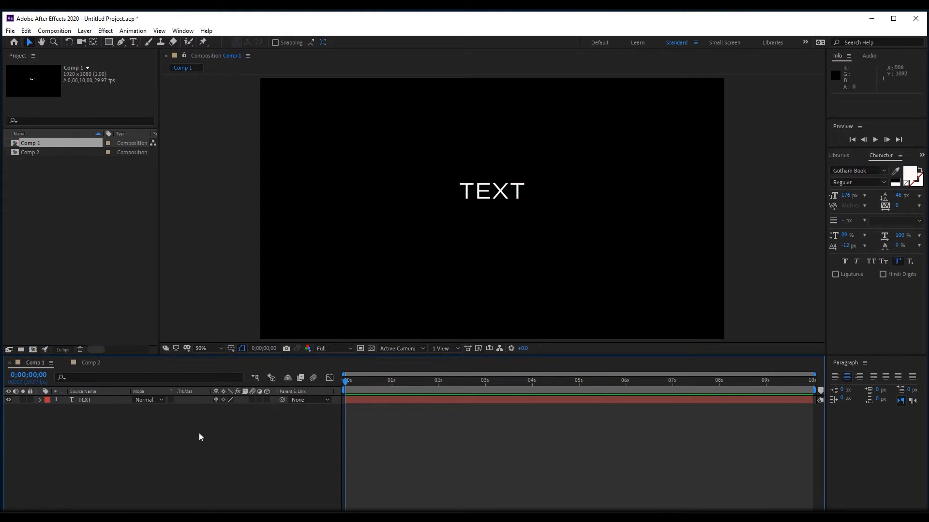
Step: Select the TEXT layer and look through the effect categories available for it
click(96, 400)
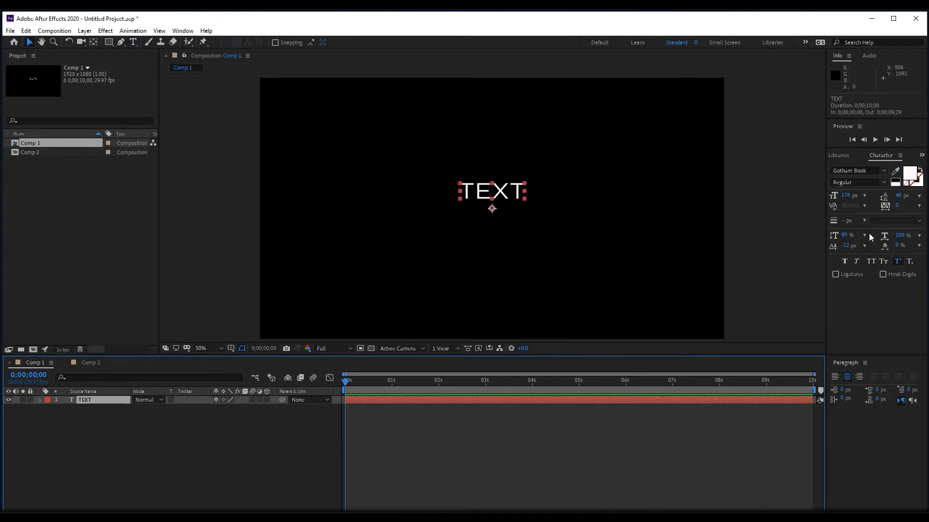
click(103, 434)
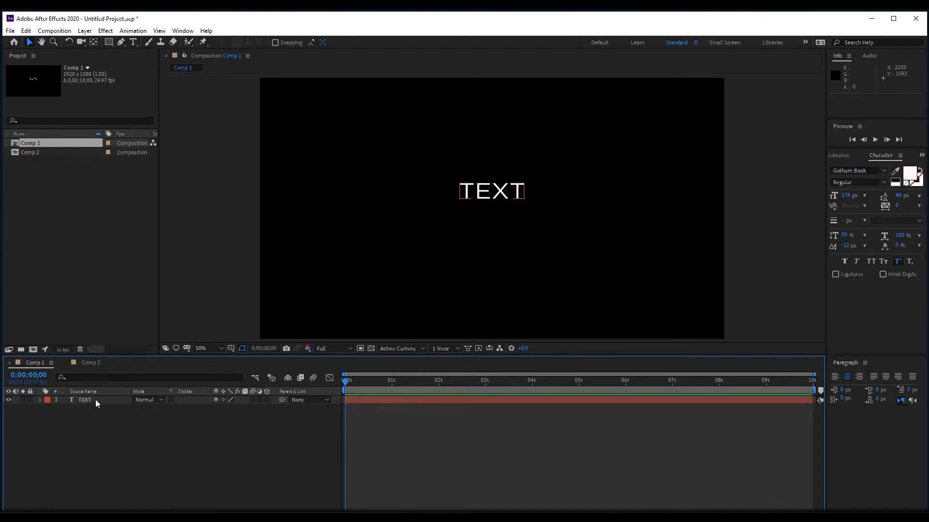
click(93, 400)
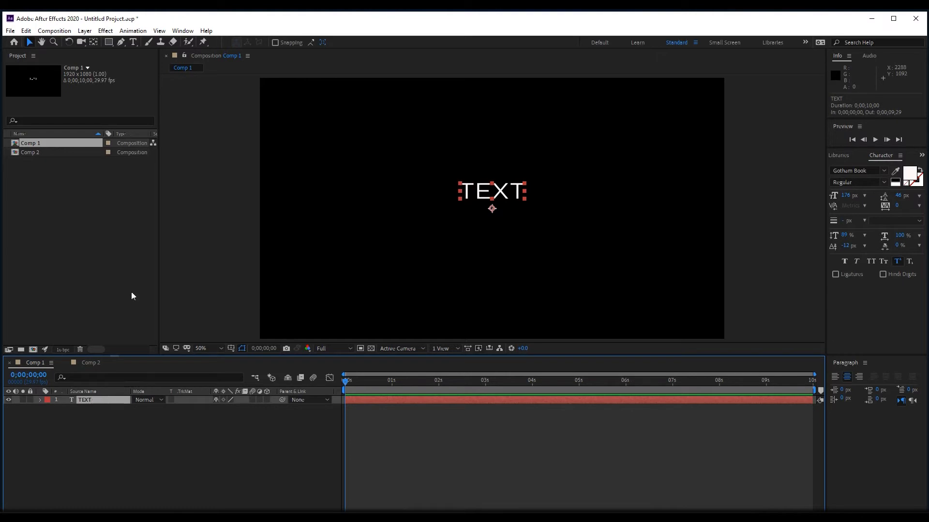
click(105, 30)
mouse_move(85, 31)
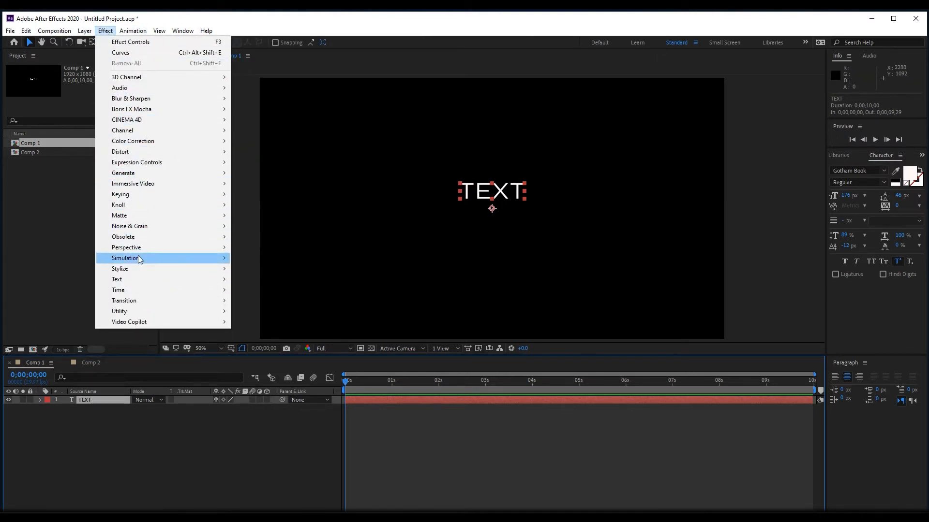
mouse_move(136, 252)
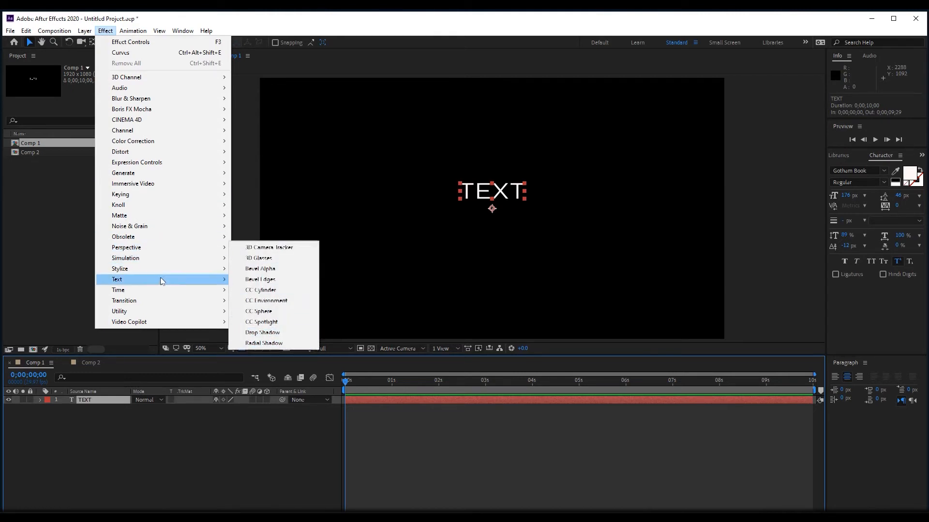
click(135, 13)
click(165, 8)
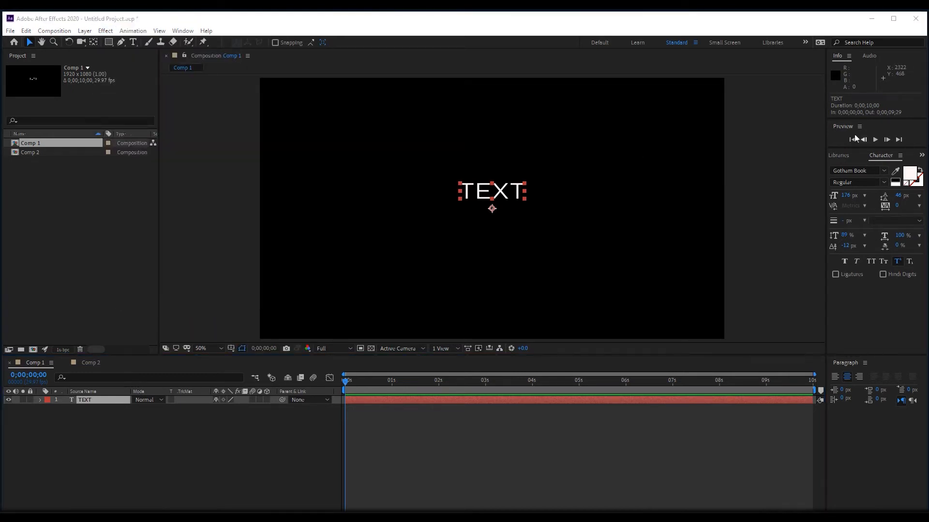
Step: Show the Effects & Presets panel, search it for "drop", and clear the search again
click(179, 30)
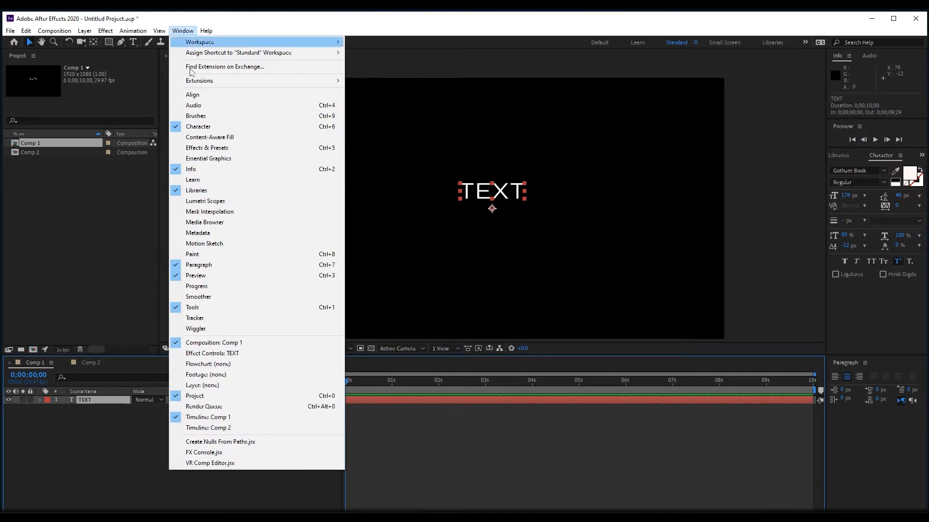
click(219, 148)
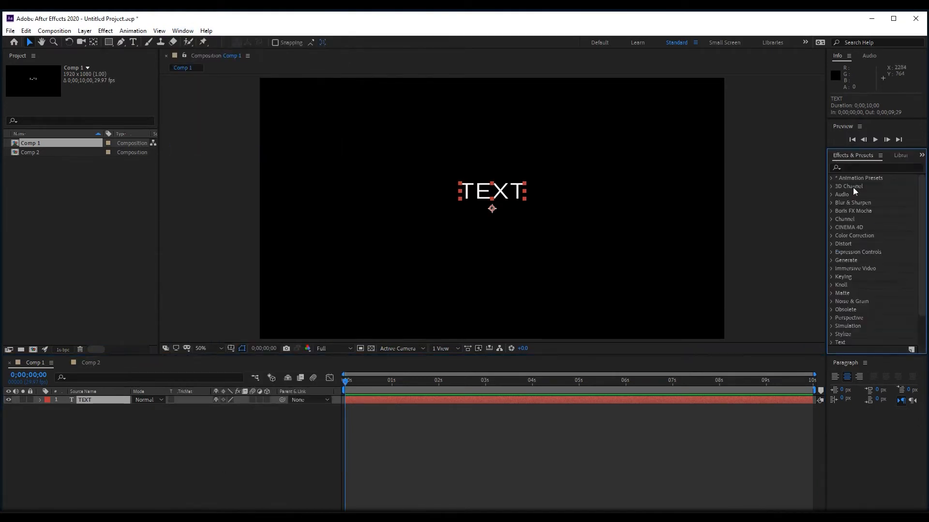
click(850, 167)
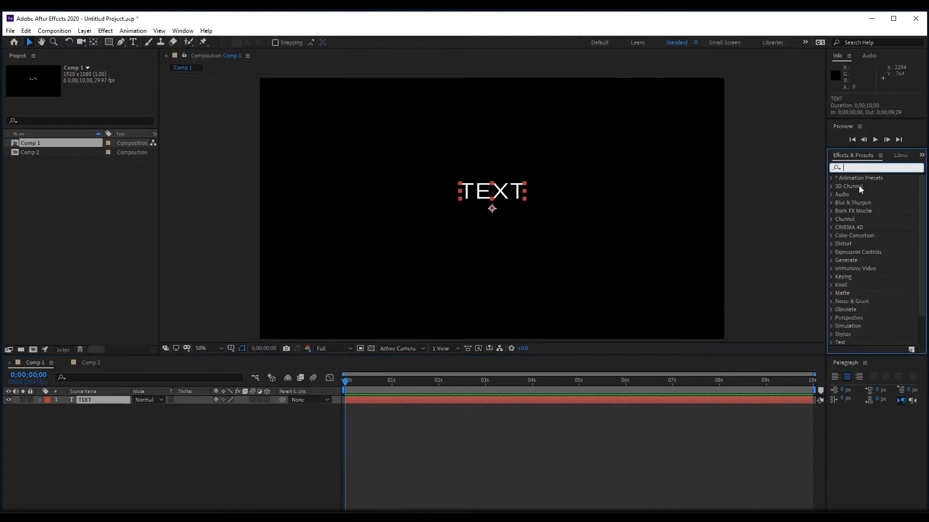
text(drop)
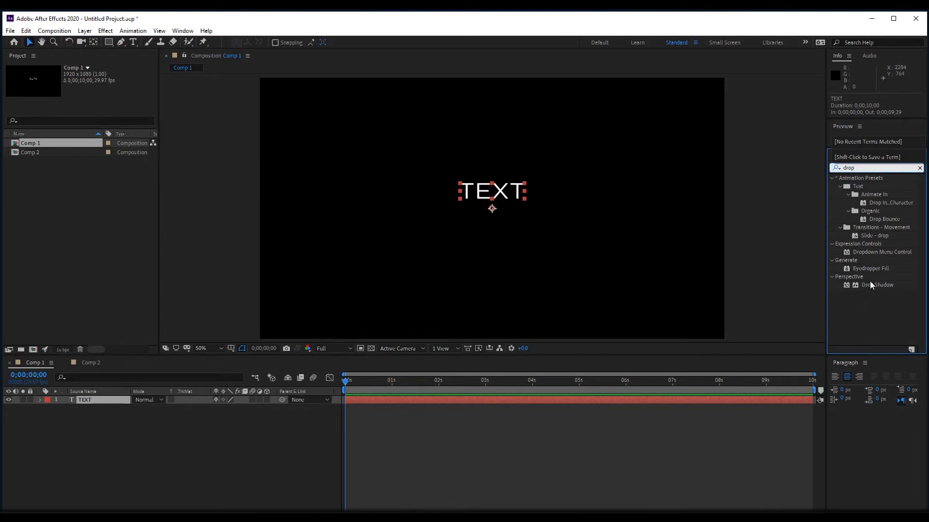
drag(865, 169, 688, 205)
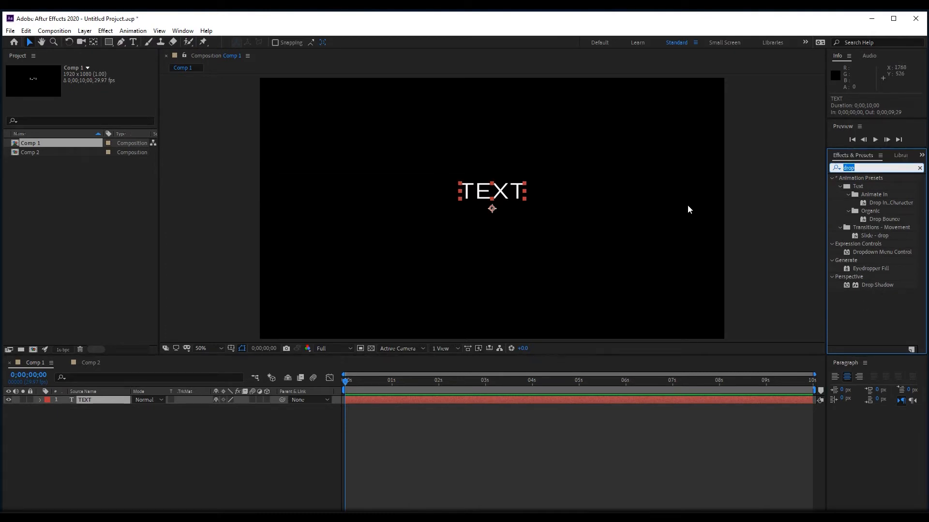
key(BackSpace)
click(632, 427)
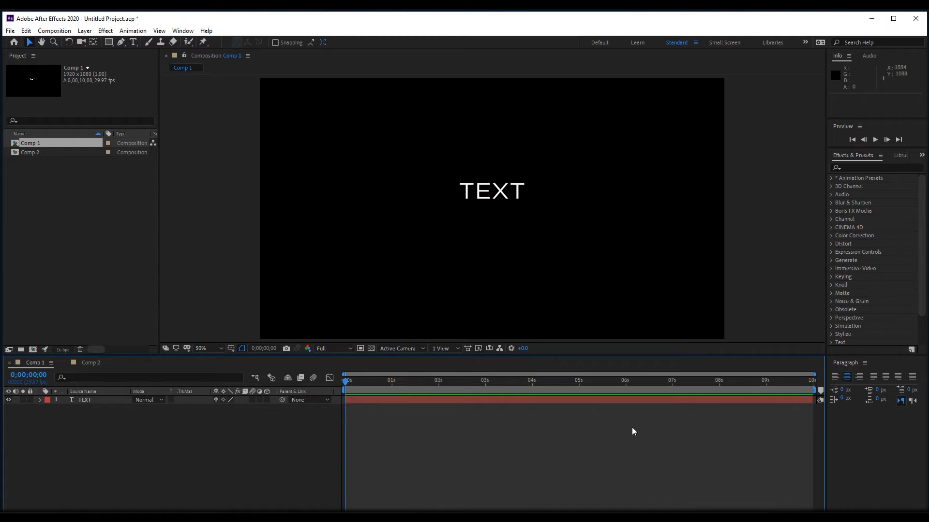
Step: Select the TEXT layer, search for "dr" in the FX Console, and dismiss it without applying an effect
click(100, 399)
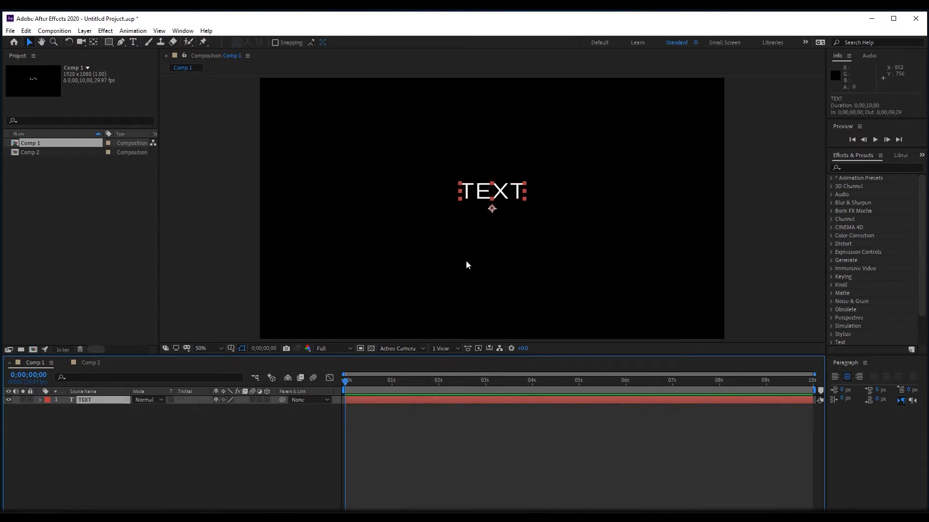
key(ctrl+space)
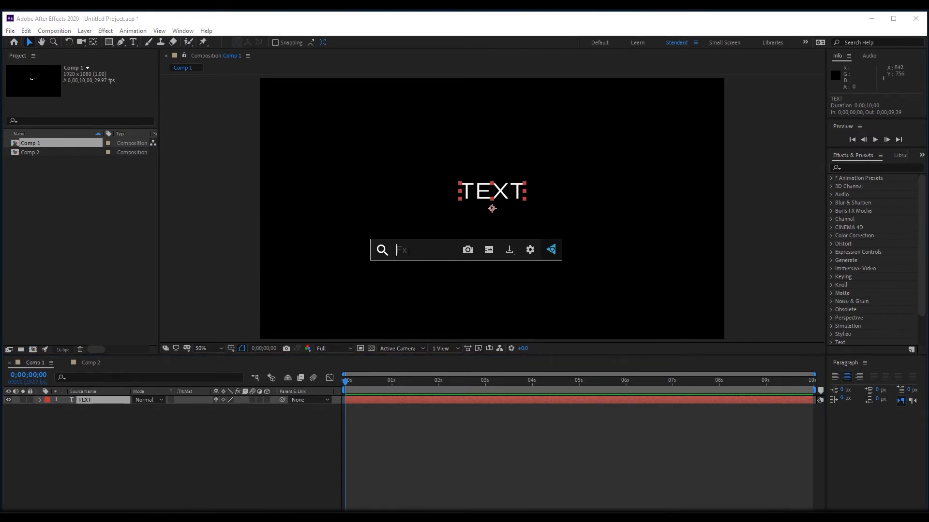
text(dr)
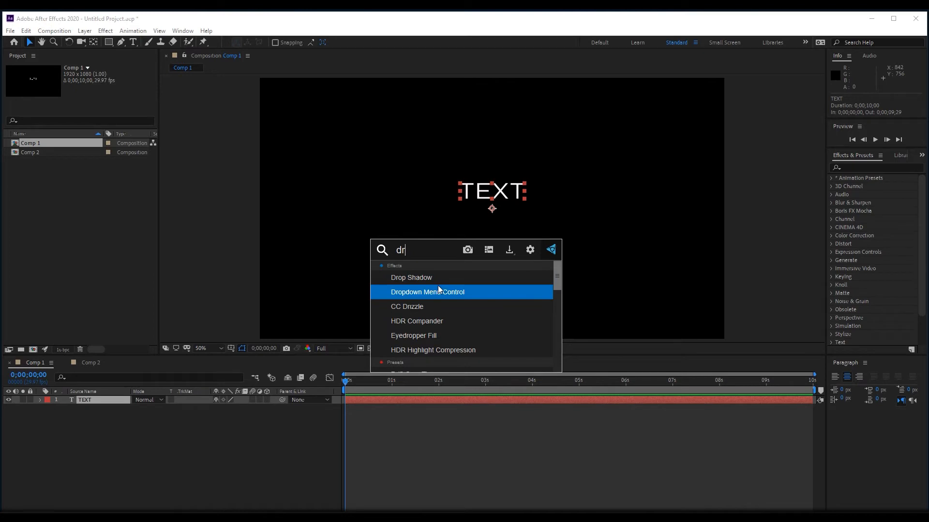
drag(420, 253, 348, 253)
key(BackSpace)
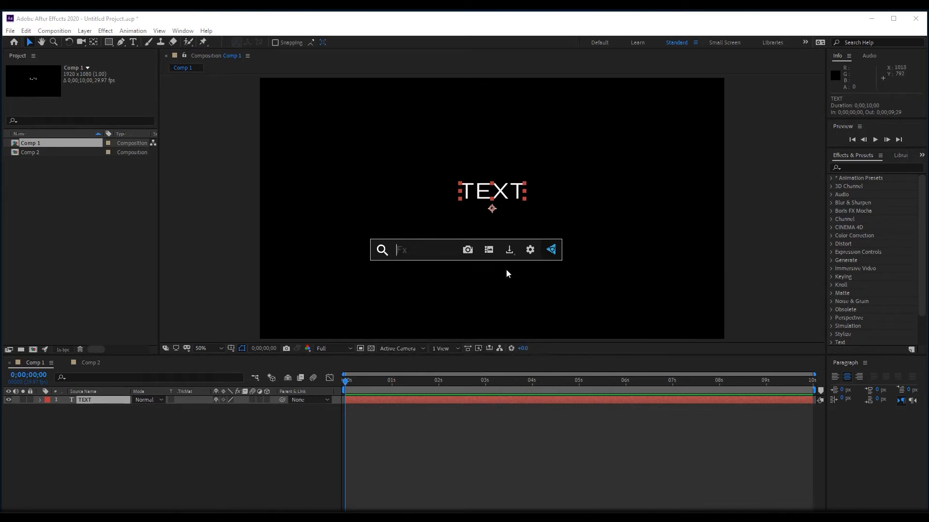
click(116, 431)
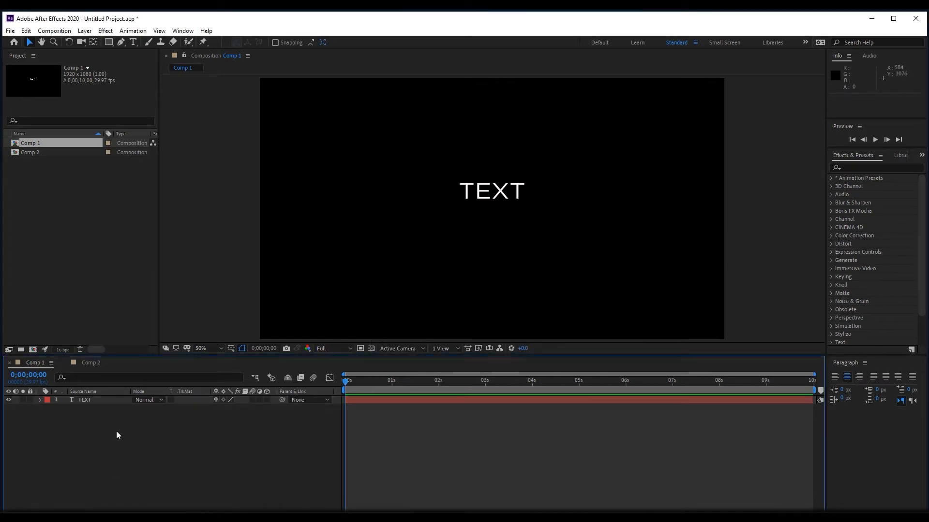
Step: Reselect the TEXT layer, search the effects and presets for "dr", and clear the search
click(102, 403)
click(102, 402)
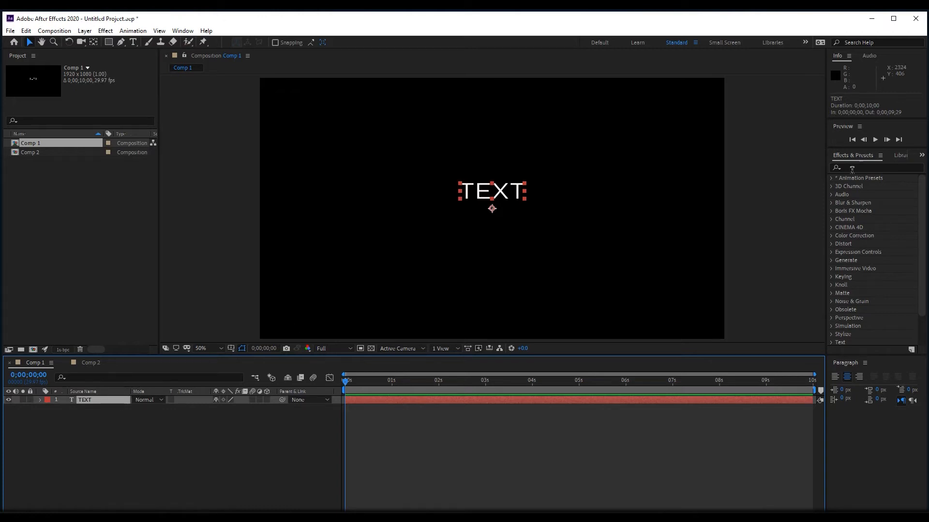
click(860, 178)
click(866, 168)
text(dr)
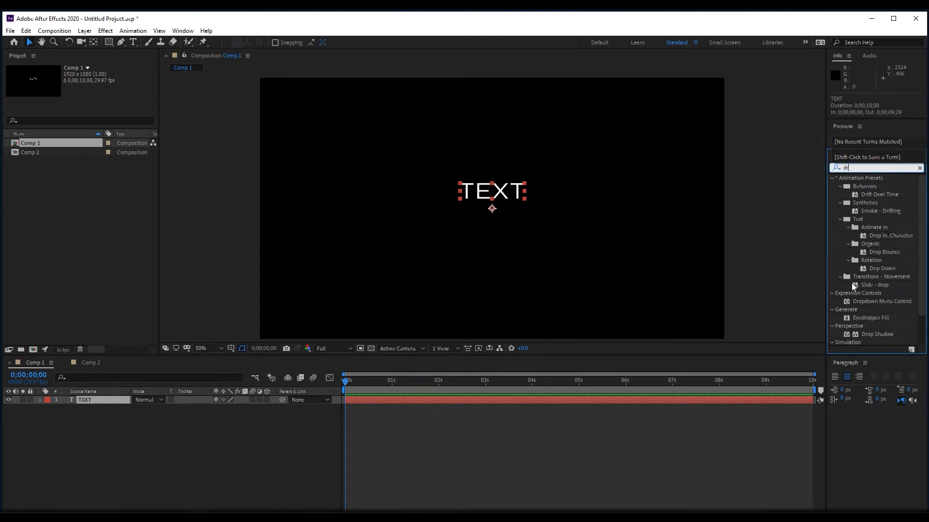
key(BackSpace)
key(BackSpace)
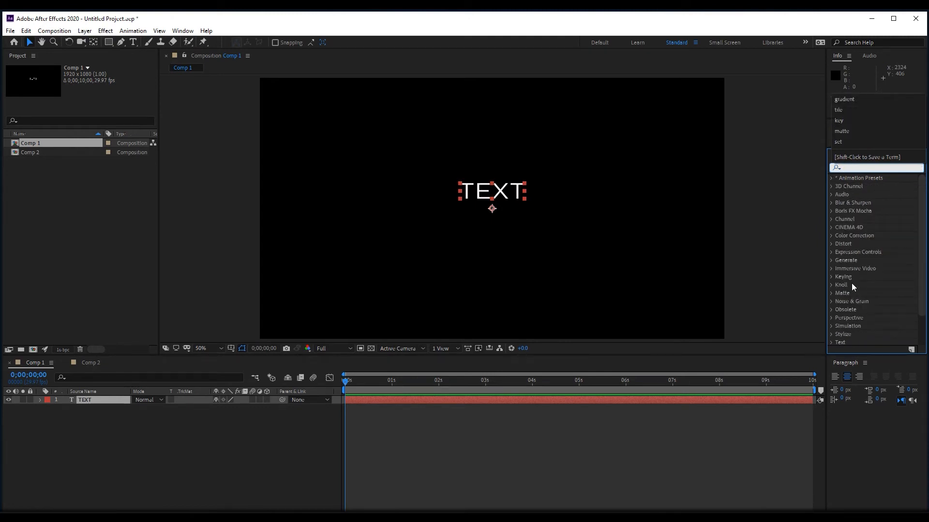
click(156, 472)
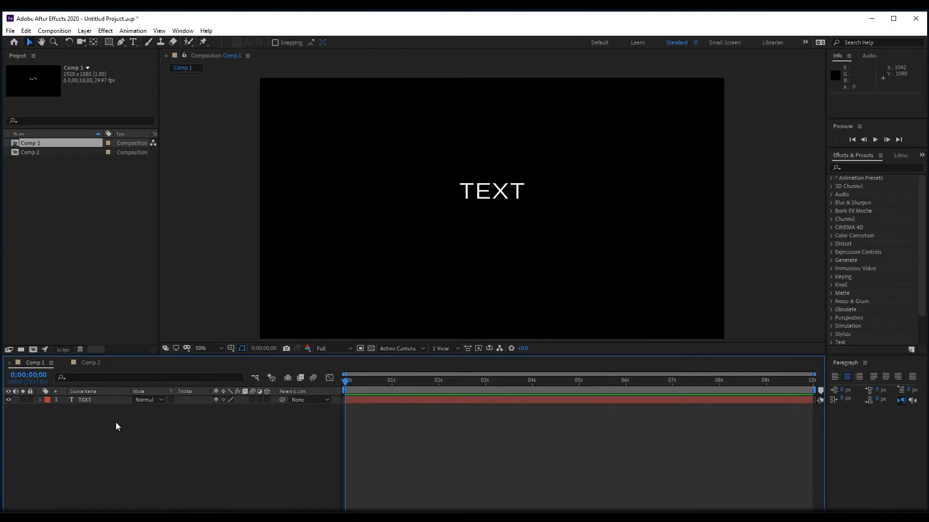
Step: Duplicate the TEXT layer and append a 2 to the copy's text
click(84, 400)
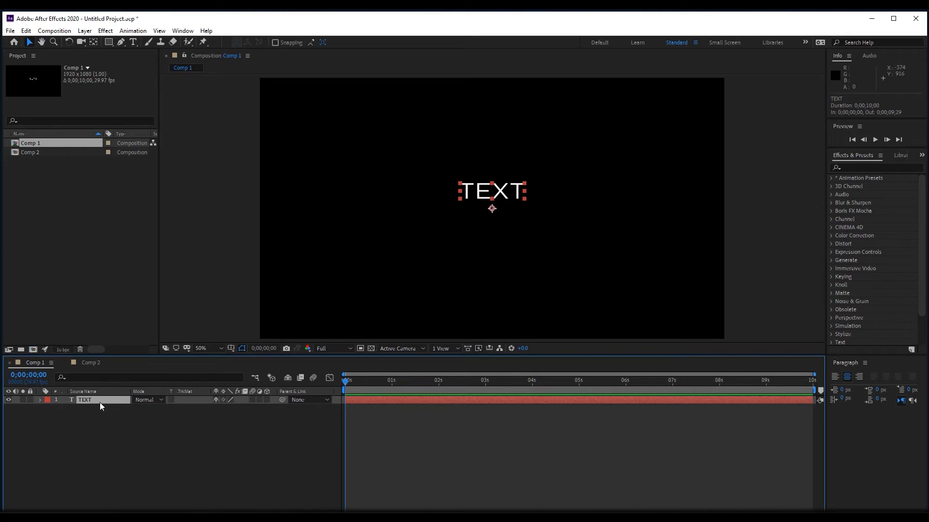
key(ctrl+d)
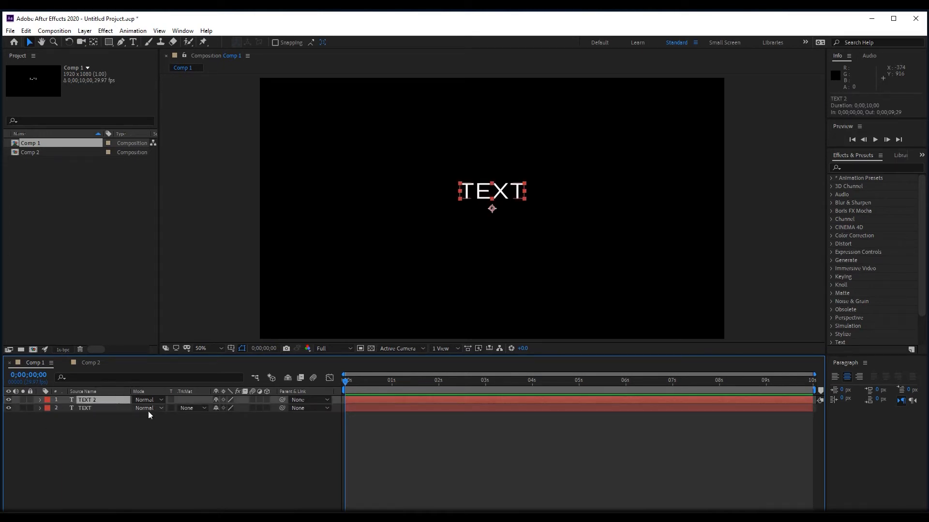
click(94, 400)
click(531, 193)
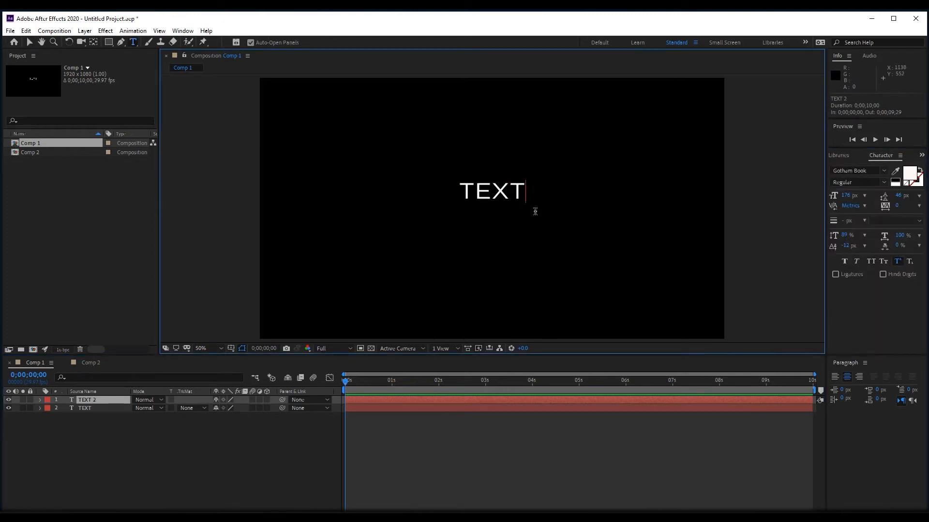
text(2)
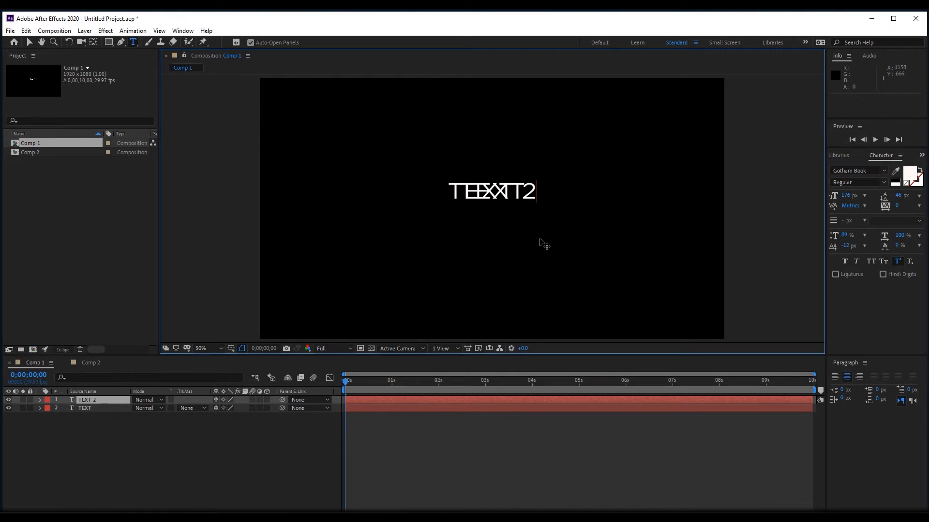
text(v)
key(BackSpace)
click(141, 458)
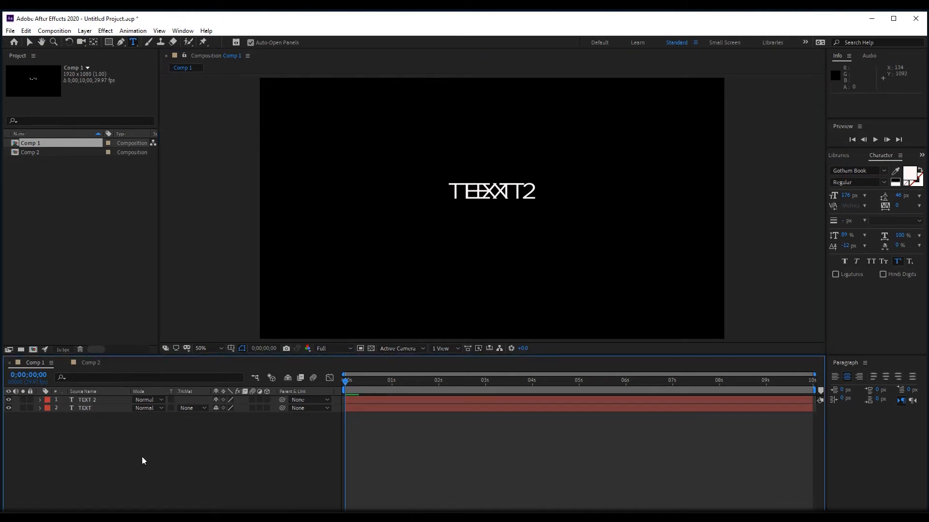
Step: Select both text layers with the Selection tool active, and reveal and hide their Position property
click(87, 400)
shift+click(89, 409)
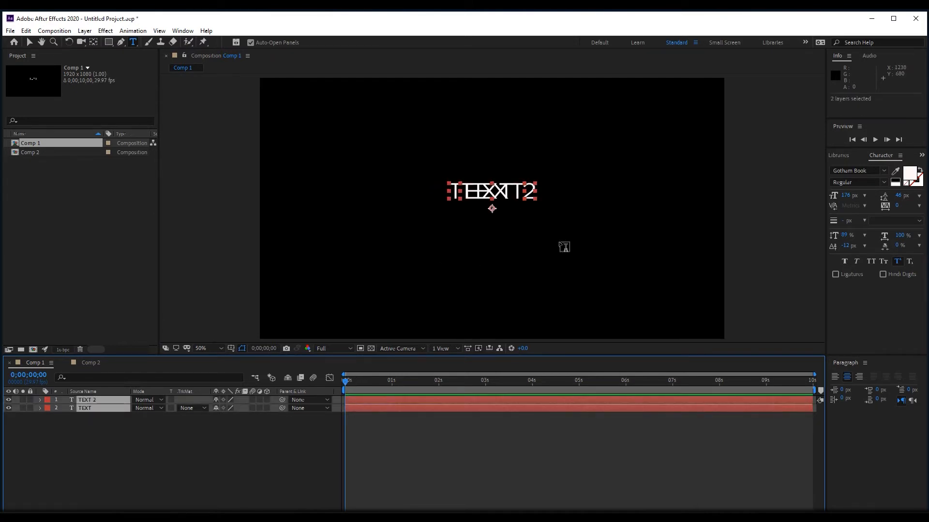
key(v)
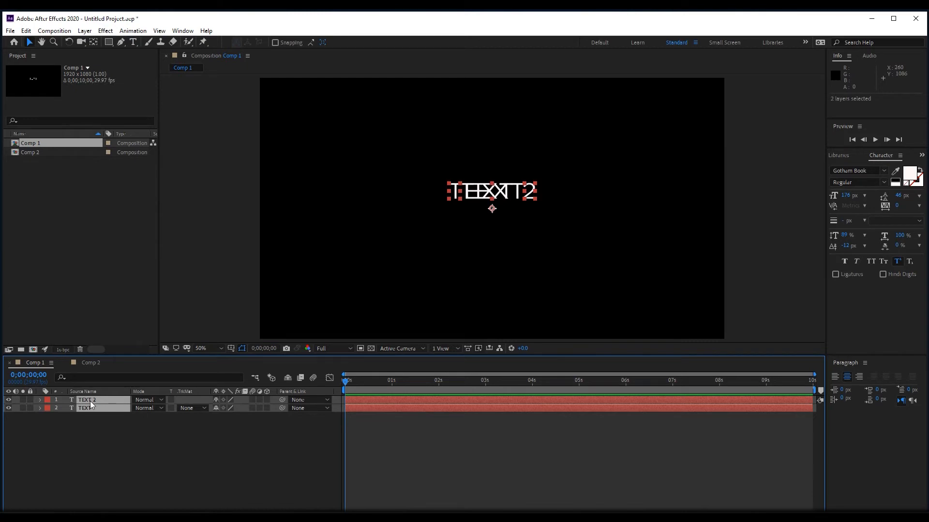
key(p)
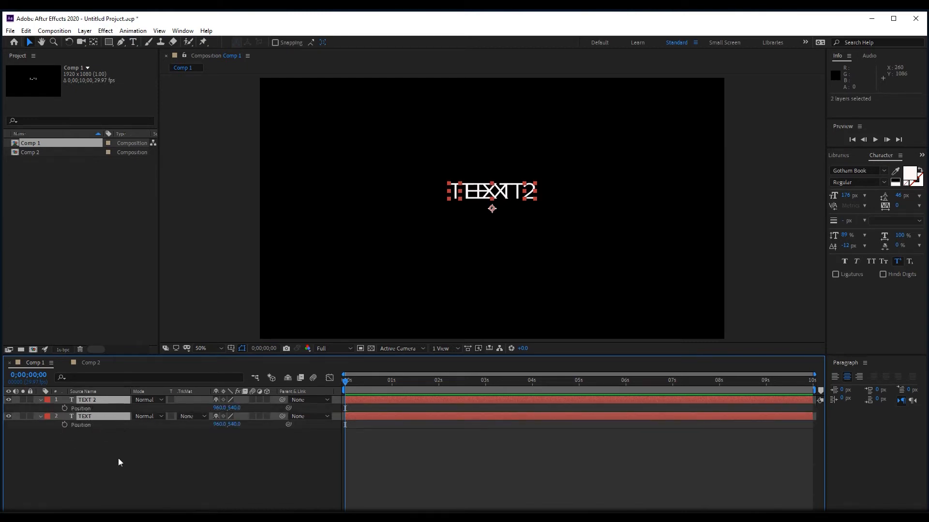
key(p)
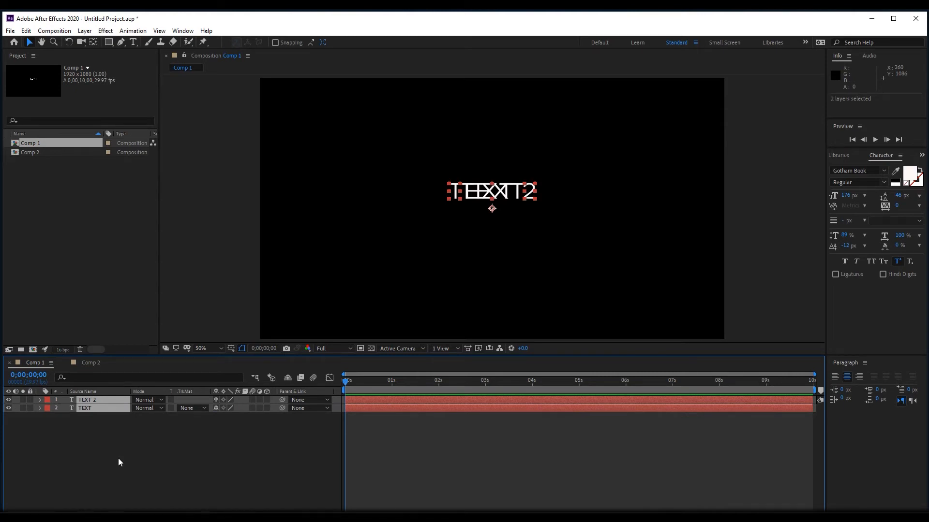
Step: Expand the TEXT layer's Transform group to view its properties, and collapse the layer again
click(118, 462)
click(40, 409)
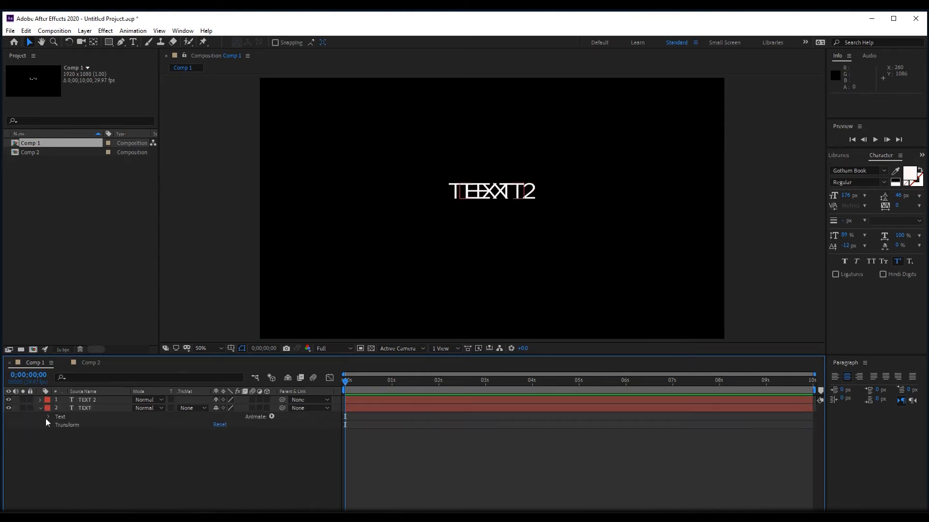
click(48, 426)
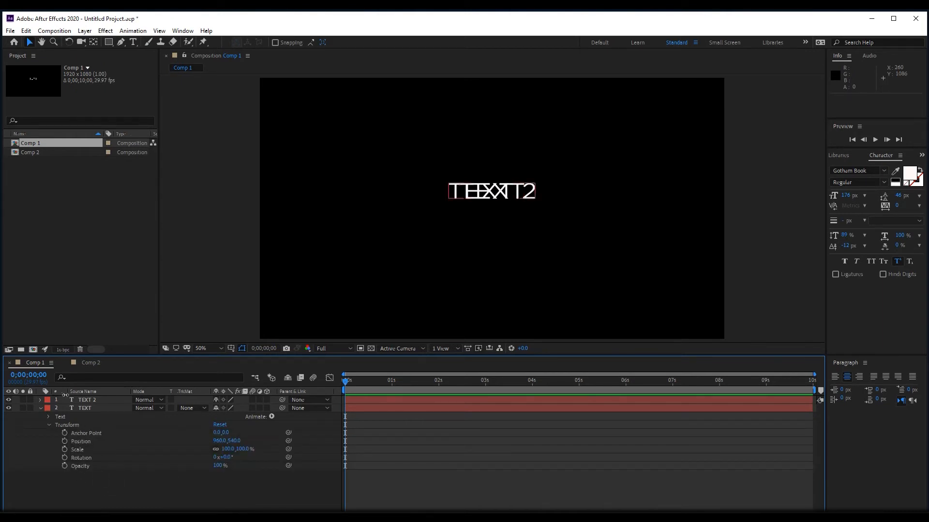
click(41, 409)
Step: Animate the Position of both text layers with keyframes at 0 and 2 seconds, moving them horizontally from the center to 1510, 540
click(92, 400)
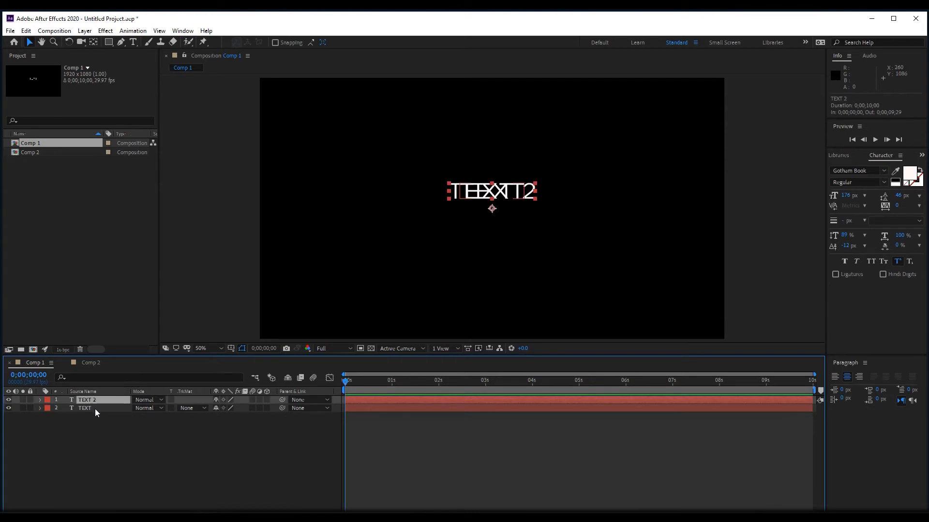
shift+click(94, 408)
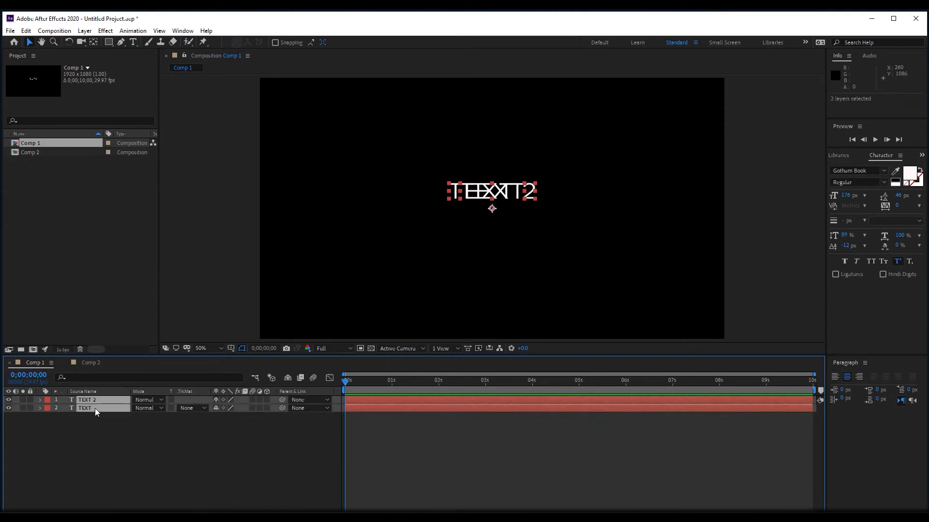
key(p)
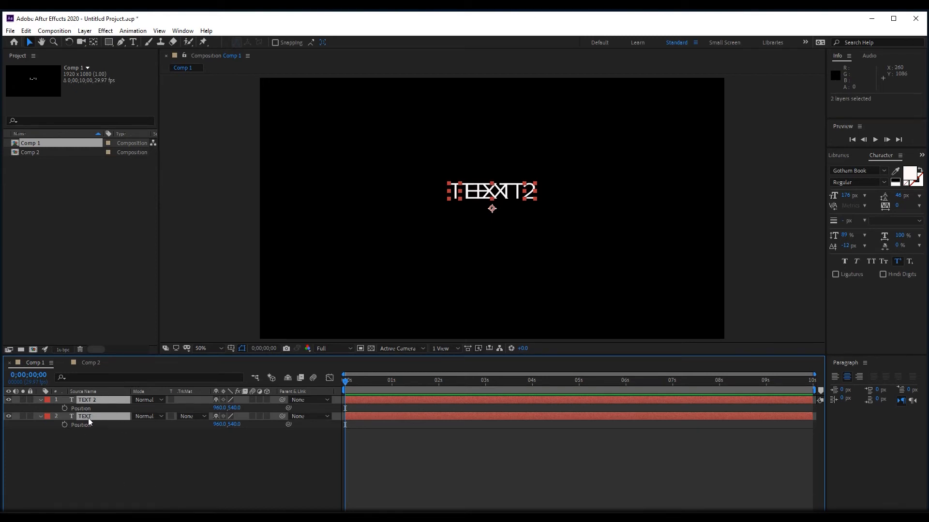
click(65, 407)
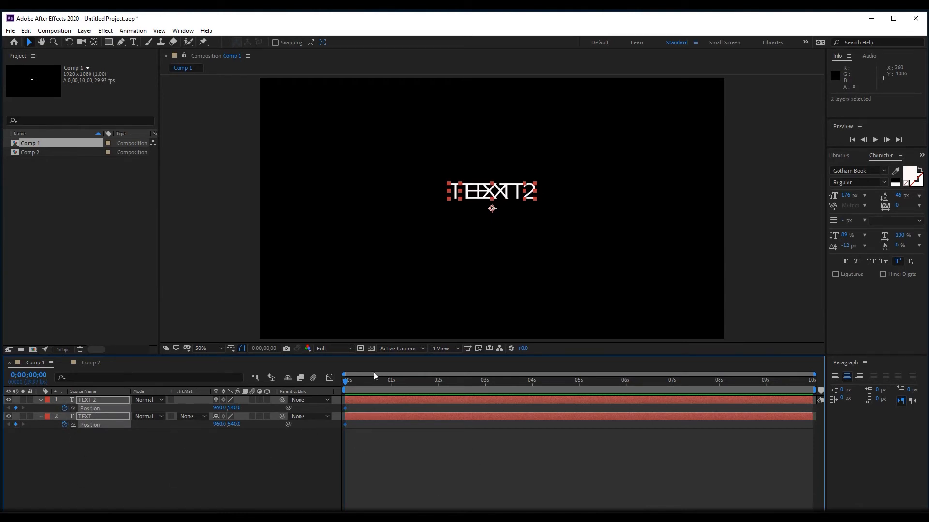
drag(358, 381, 439, 406)
drag(489, 192, 624, 193)
Step: Scrub through the text movement, end the work area at 2 seconds, and return the time indicator to the start
mouse_move(429, 379)
mouse_down()
mouse_move(354, 382)
mouse_move(423, 378)
mouse_move(332, 372)
mouse_move(433, 390)
mouse_up()
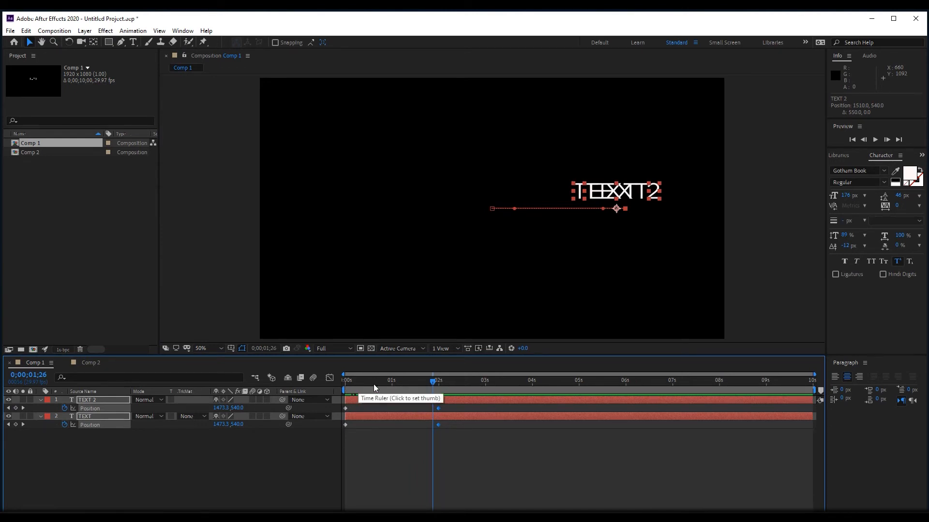
drag(370, 382, 334, 392)
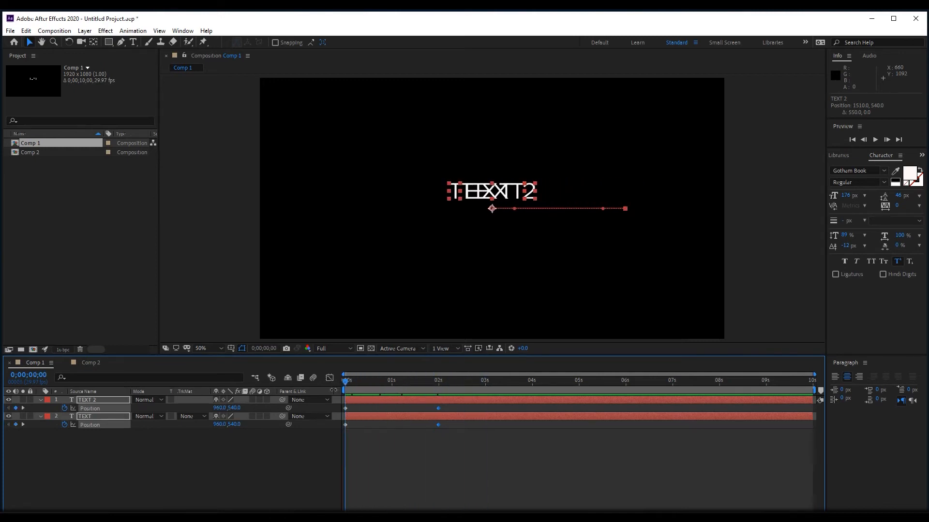
drag(354, 387, 441, 384)
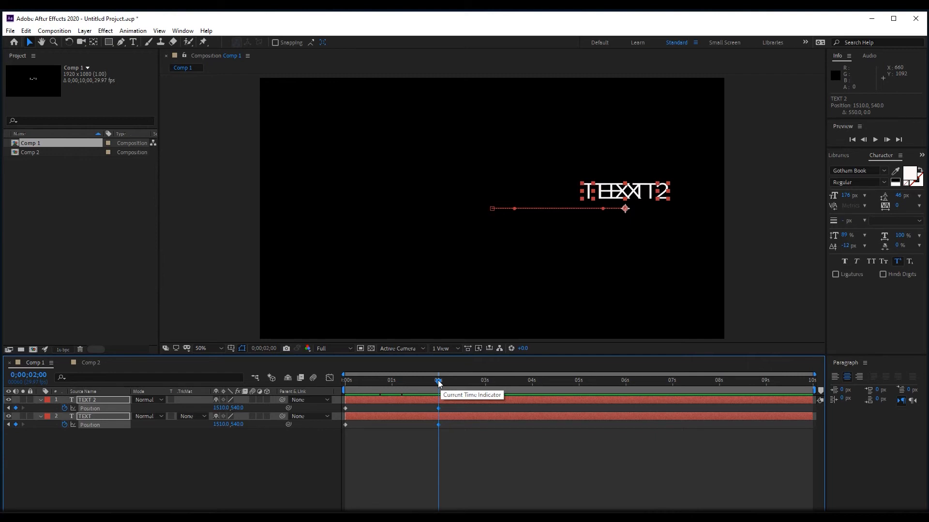
key(n)
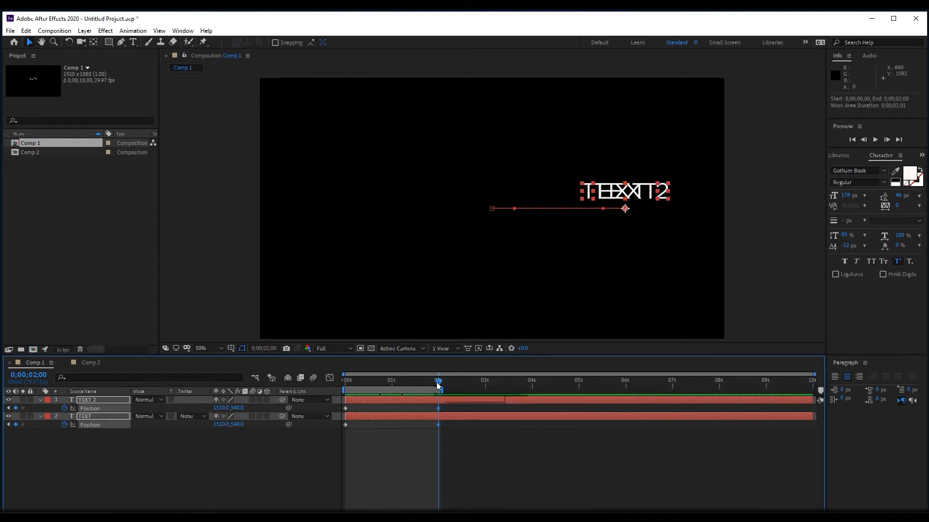
key(Home)
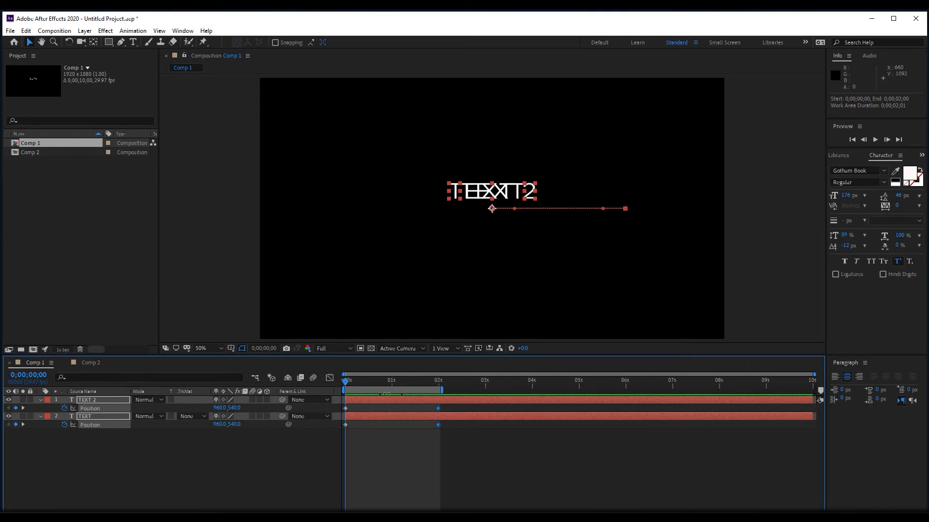
Step: Play back the text movement and return the time indicator to the start
key(space)
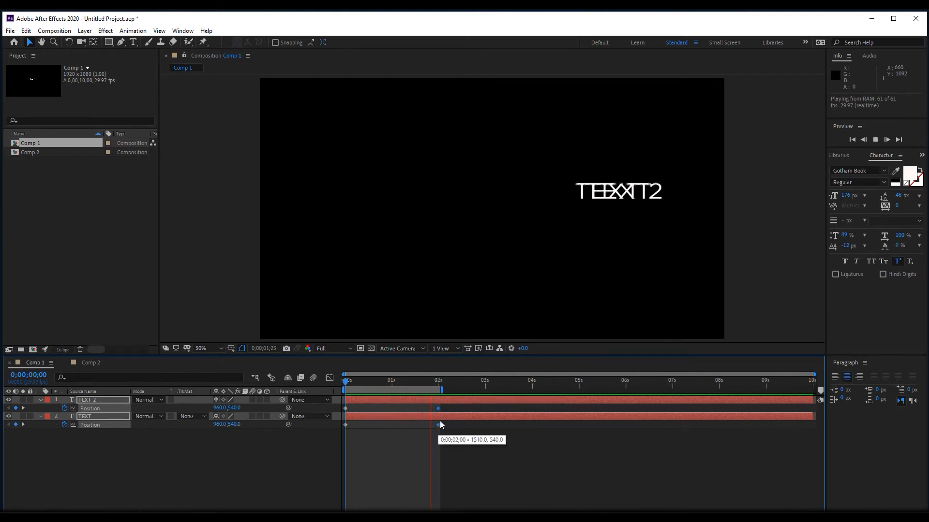
click(514, 399)
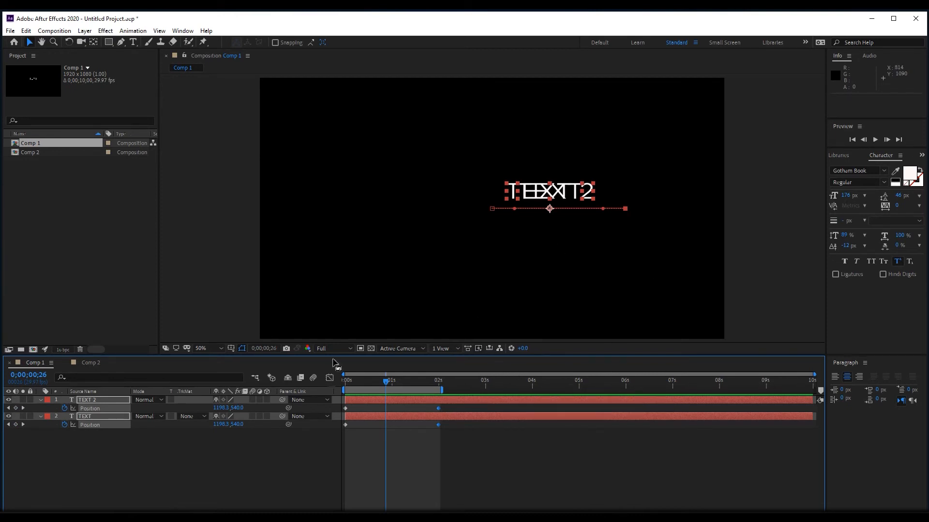
drag(390, 385, 343, 390)
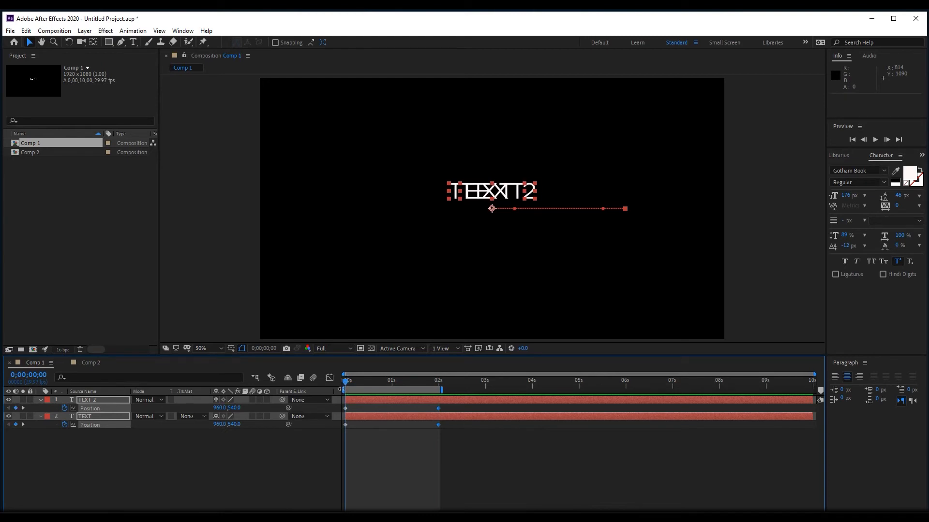
Step: View the Fast Previews options, and scrub and play the text animation again
click(481, 349)
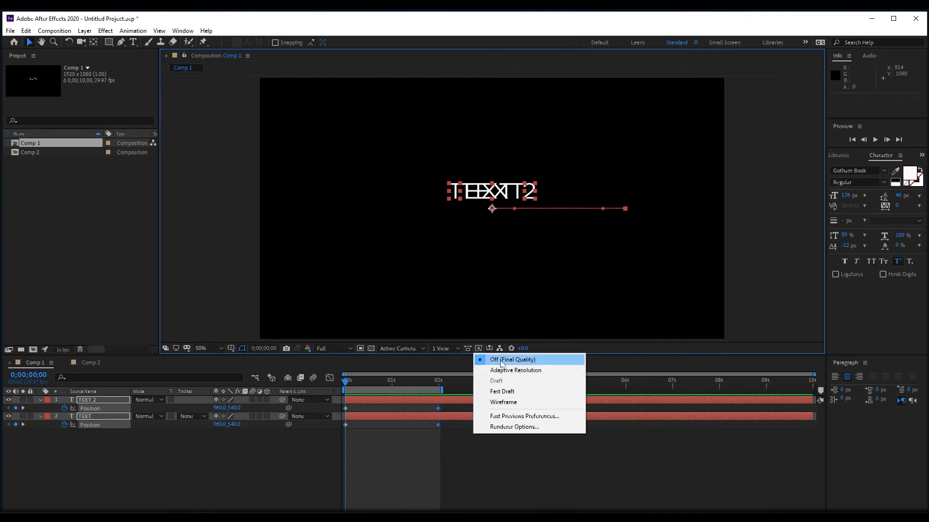
click(445, 446)
drag(355, 385, 413, 387)
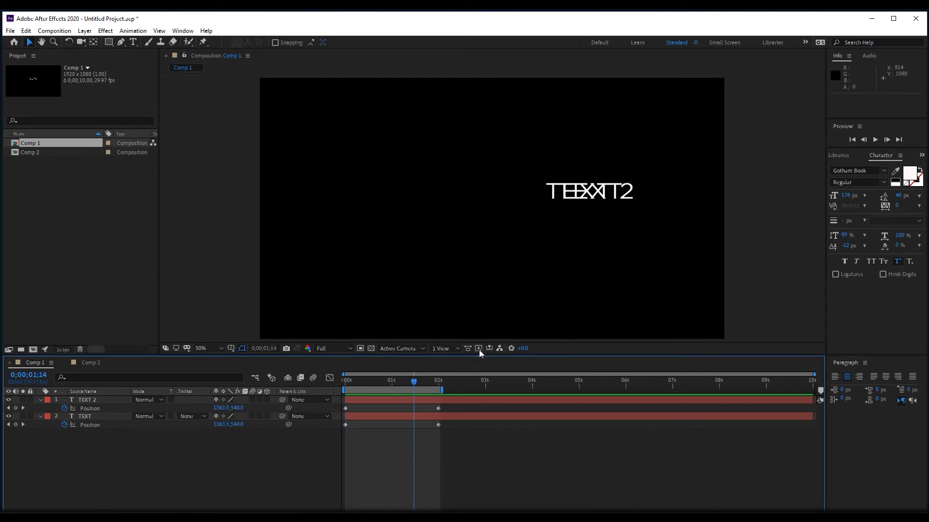
mouse_move(390, 382)
mouse_down()
mouse_move(362, 382)
mouse_move(393, 385)
mouse_up()
key(space)
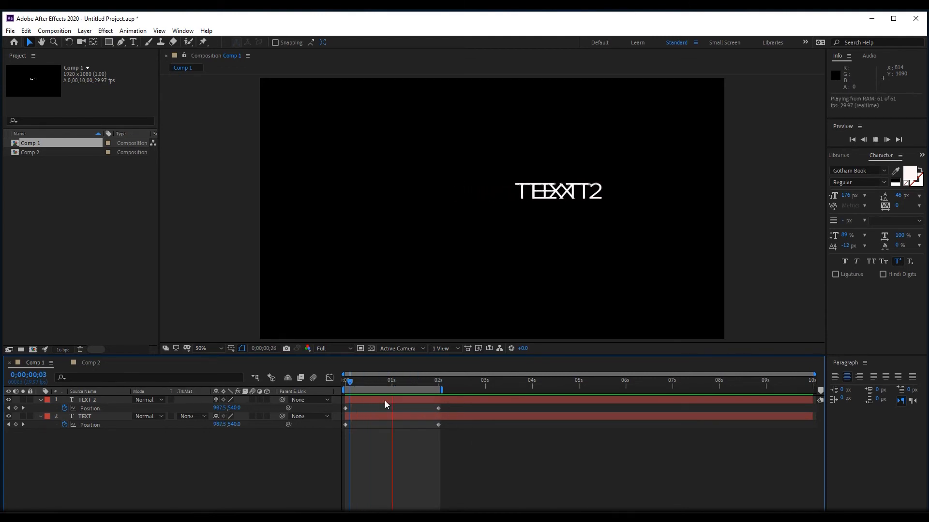
key(space)
Step: Apply Easy Ease to all Position keyframes of both text layers, and preview the eased motion
drag(412, 432, 336, 407)
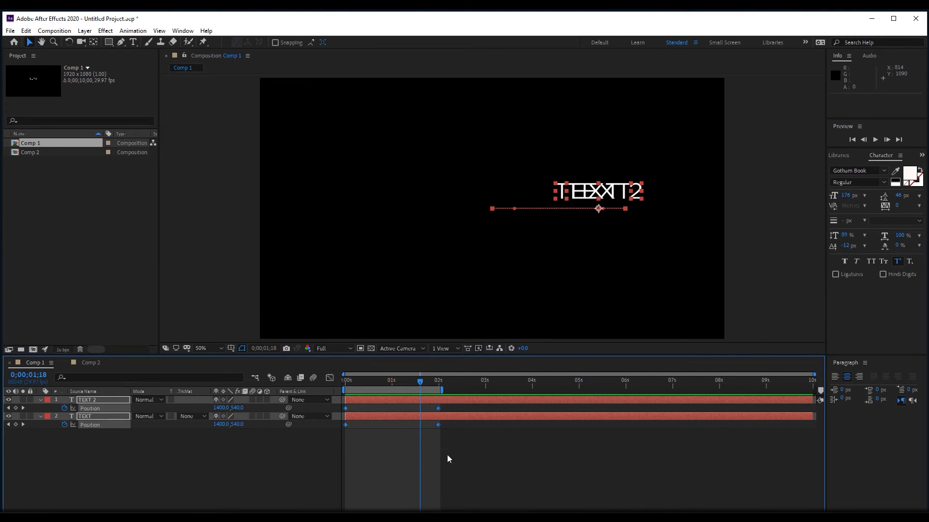
key(F9)
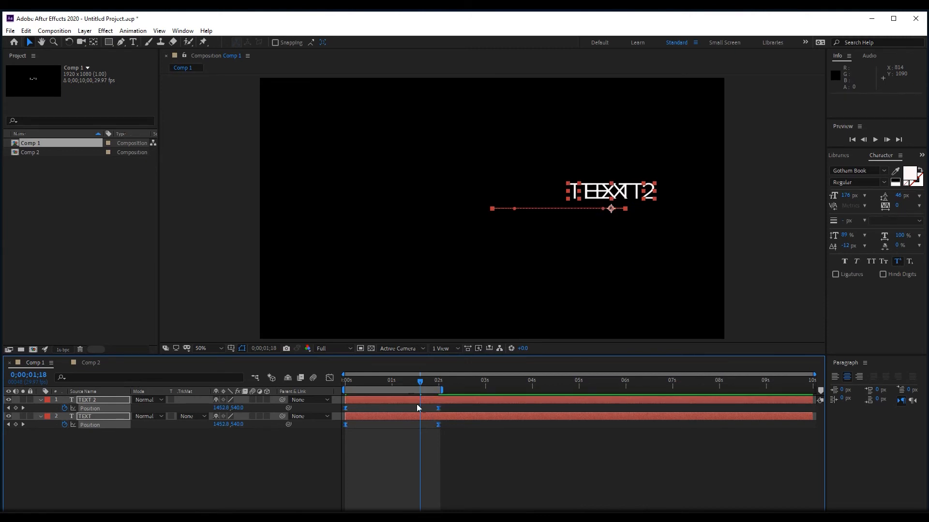
click(399, 381)
key(space)
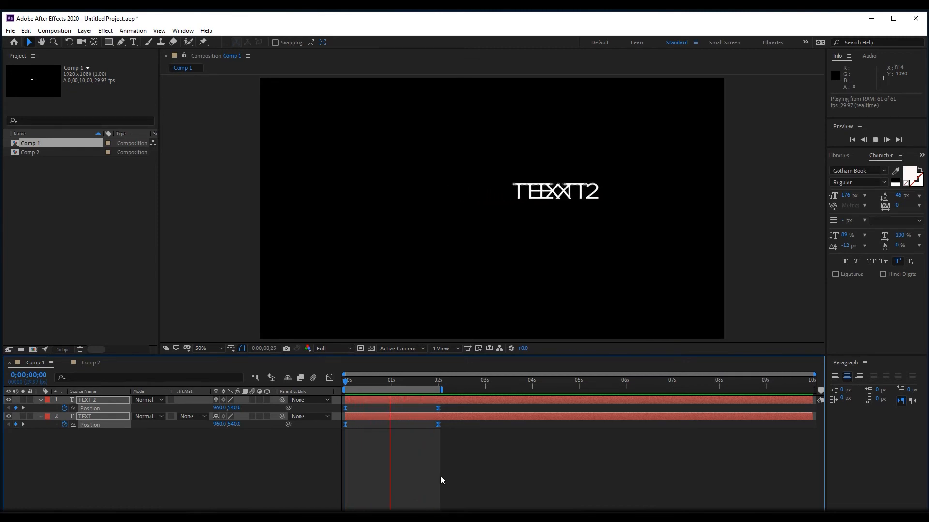
key(space)
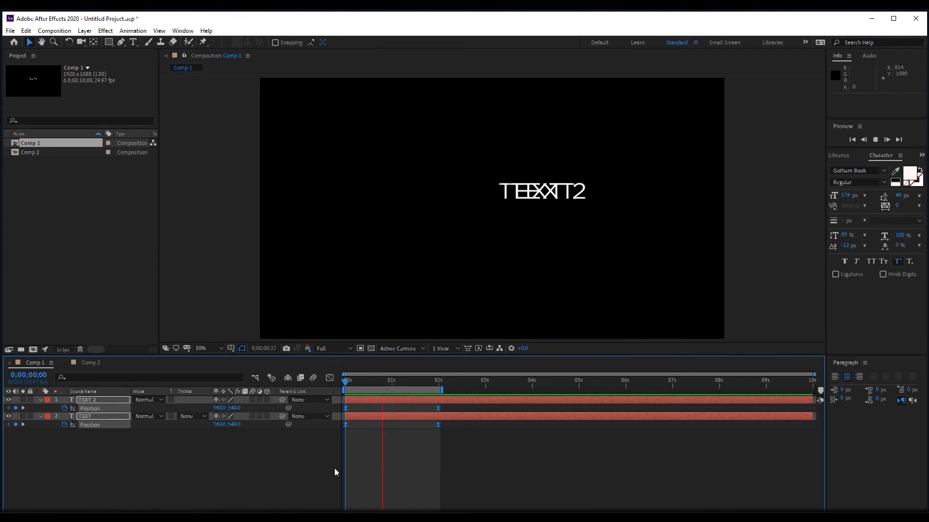
click(211, 455)
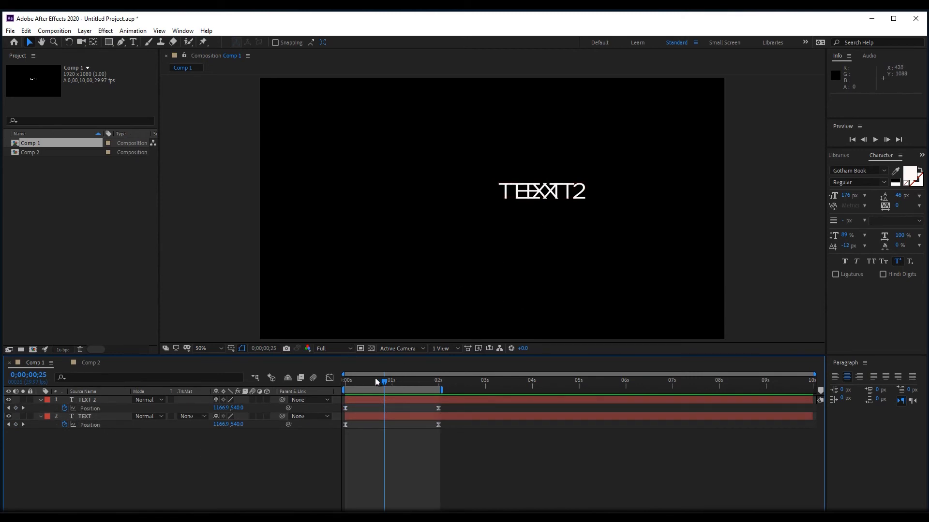
Step: Try moving the TEXT 2 layer down to 1262.5, 676 at 0;00;01;02, and undo the position change
drag(403, 384, 395, 382)
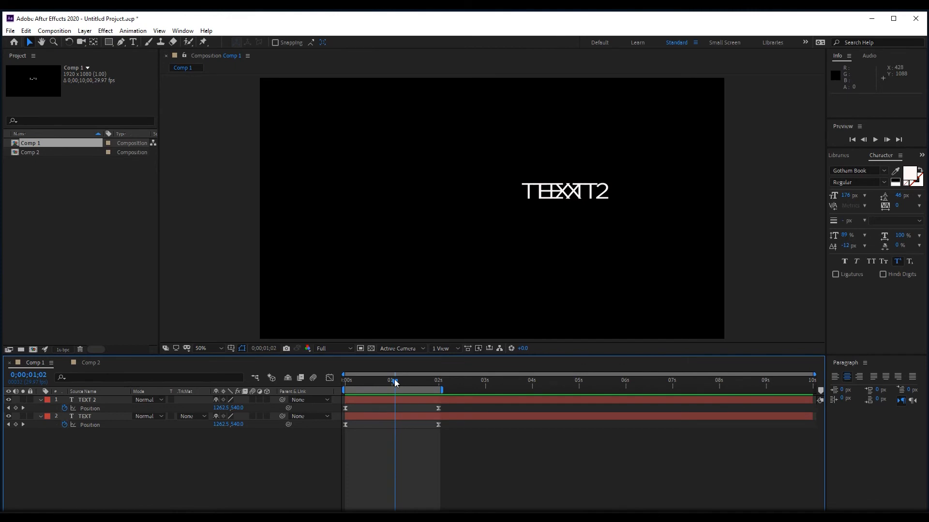
click(101, 400)
drag(559, 204, 559, 237)
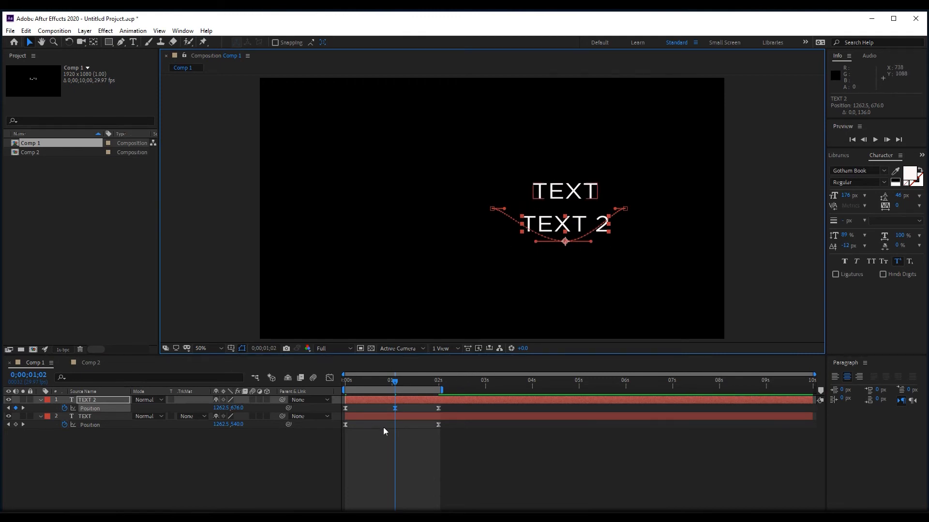
click(394, 408)
mouse_move(395, 382)
mouse_down()
mouse_move(363, 382)
mouse_move(419, 394)
mouse_move(350, 384)
mouse_move(393, 387)
mouse_up()
key(ctrl+z)
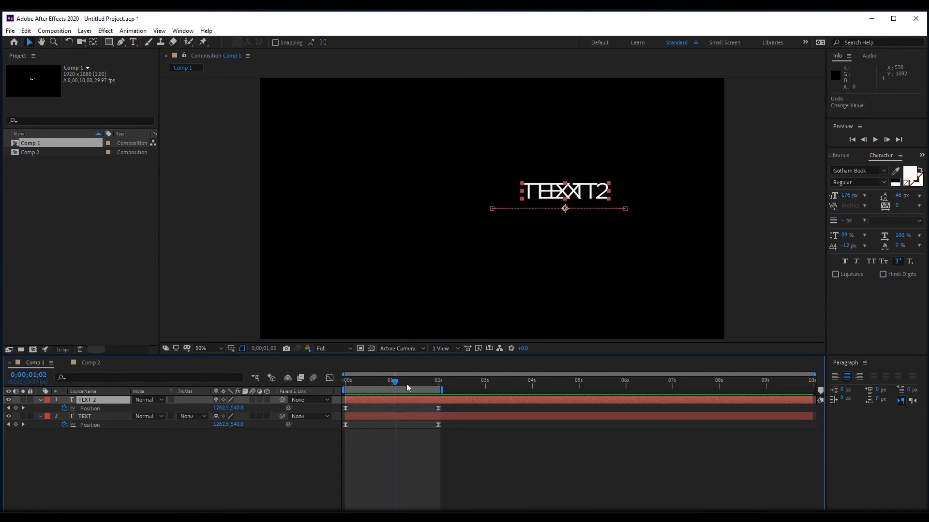
Step: At time 0, create a null object directly above the TEXT layer and move it up to position 960, 470
drag(392, 386, 345, 383)
click(136, 460)
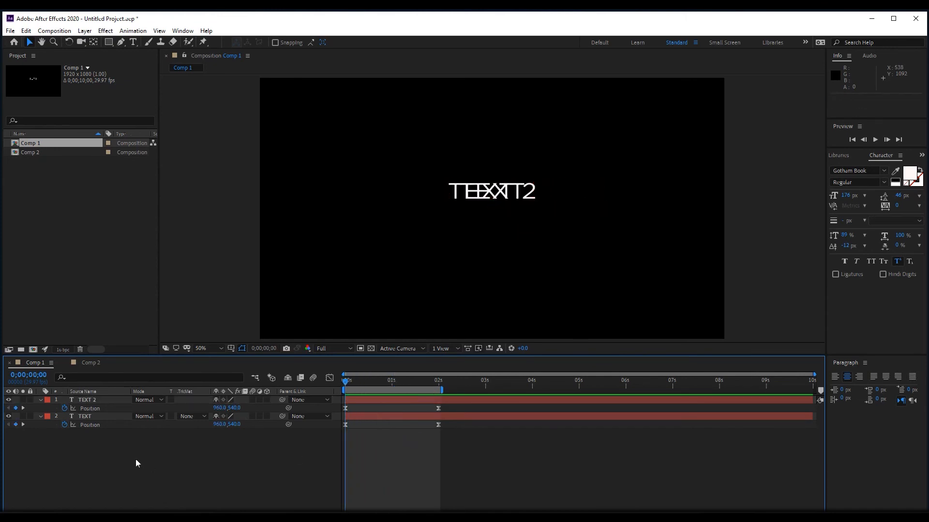
click(86, 426)
click(62, 416)
right_click(107, 453)
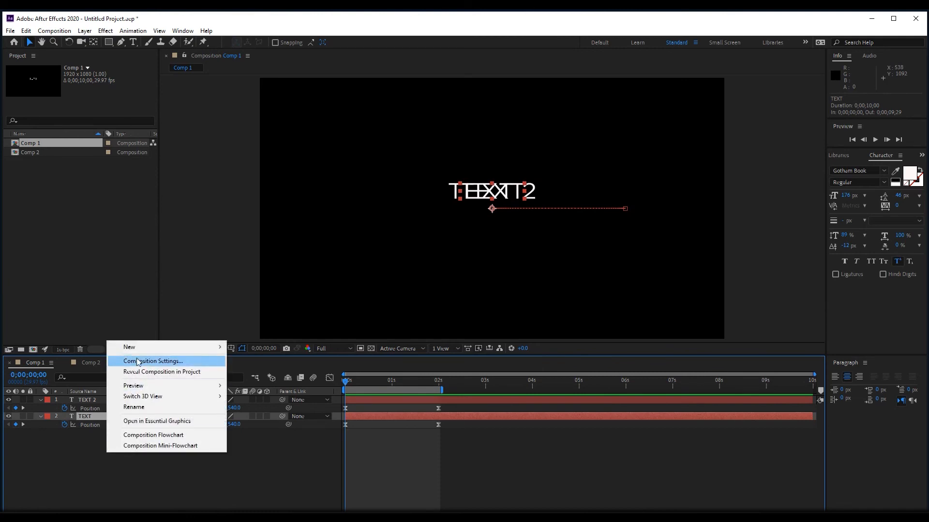
mouse_move(130, 347)
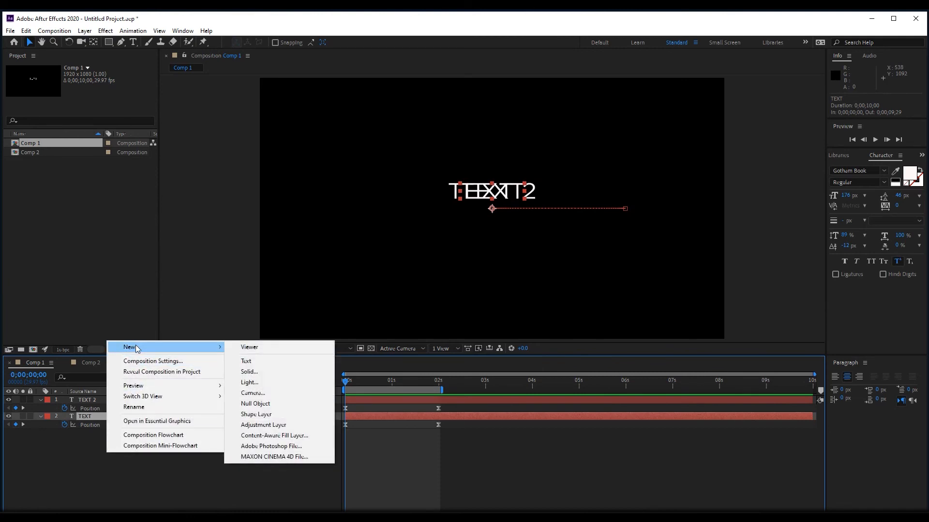
click(255, 403)
drag(497, 213, 494, 191)
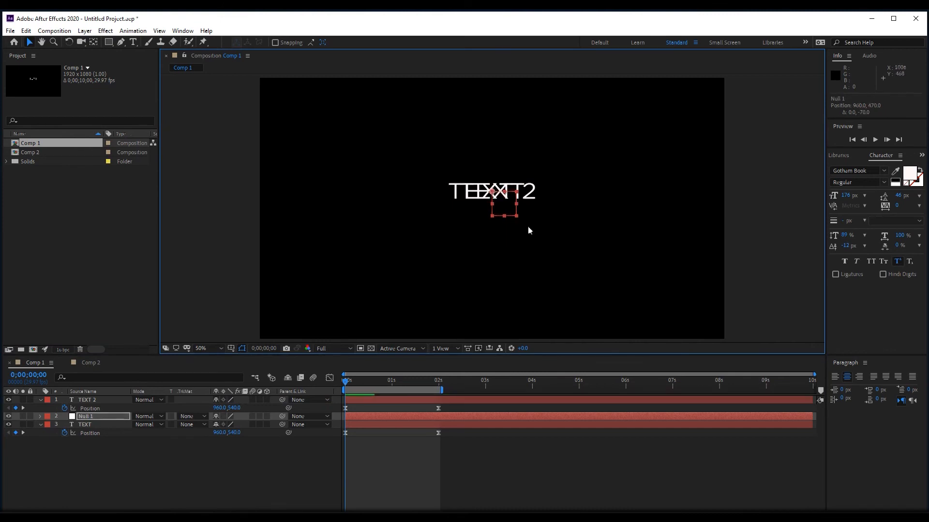
Step: Parent the TEXT layer to the null object directly above it
click(89, 427)
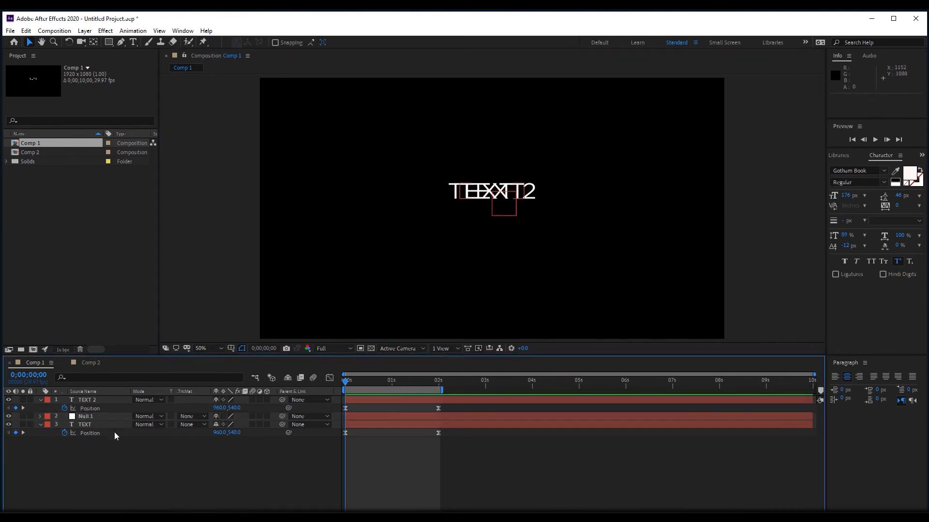
click(89, 425)
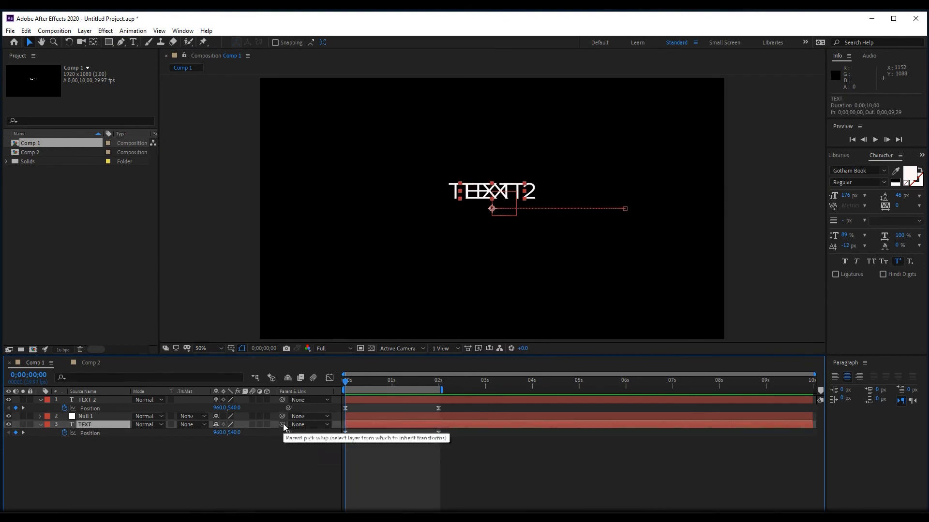
drag(283, 424, 99, 414)
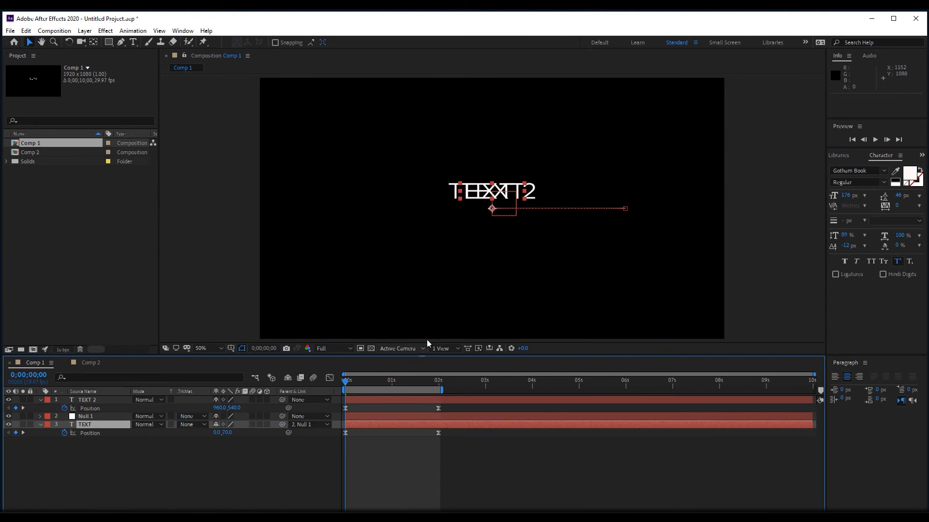
Step: Create a second null object directly above the TEXT 2 layer and parent TEXT 2 to it
click(105, 398)
right_click(102, 468)
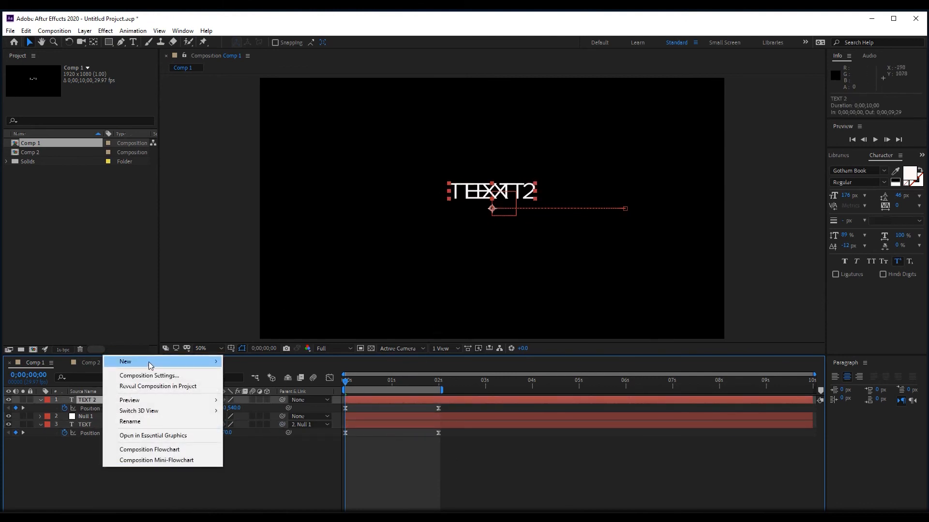
mouse_move(149, 363)
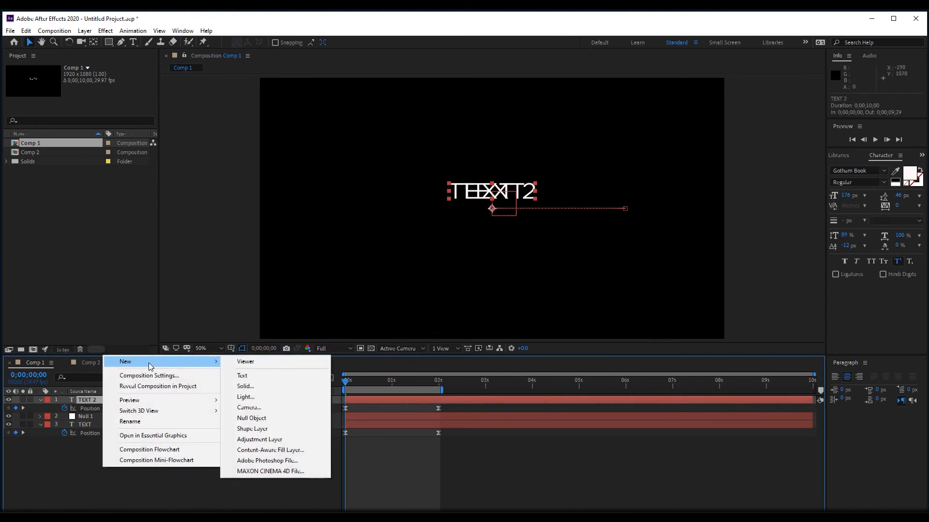
click(255, 419)
drag(282, 408, 90, 399)
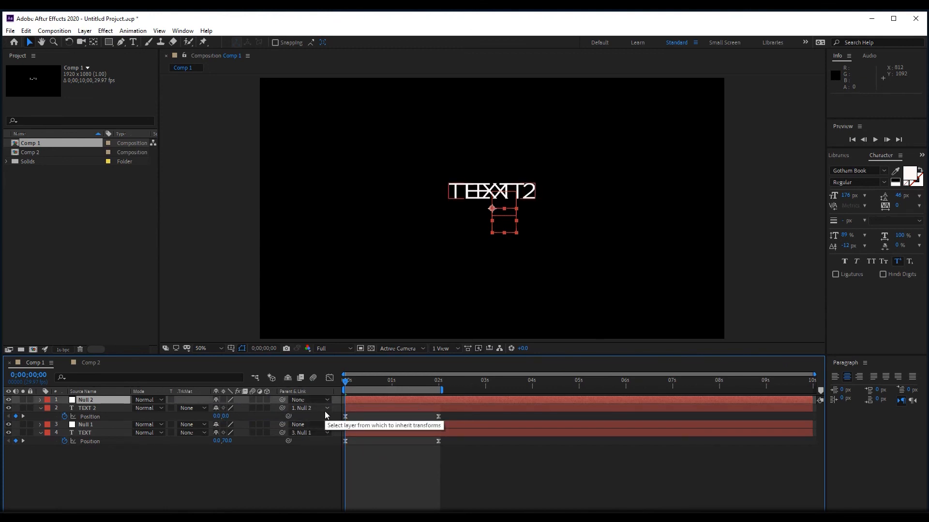
Step: Move the null that parents TEXT 2 down to position 960, 708 with the time indicator at the start
click(135, 460)
mouse_move(346, 381)
mouse_down()
mouse_move(418, 385)
mouse_move(334, 378)
mouse_up()
click(99, 401)
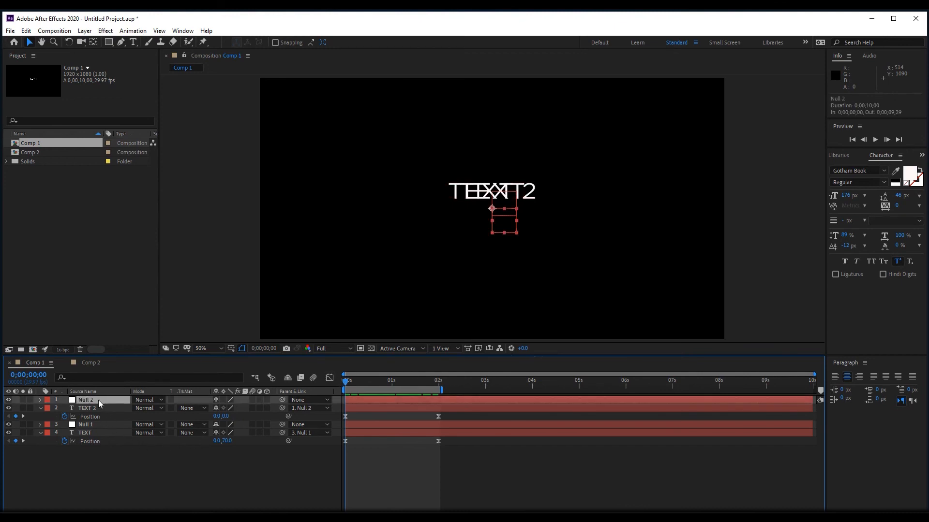
drag(494, 210, 496, 252)
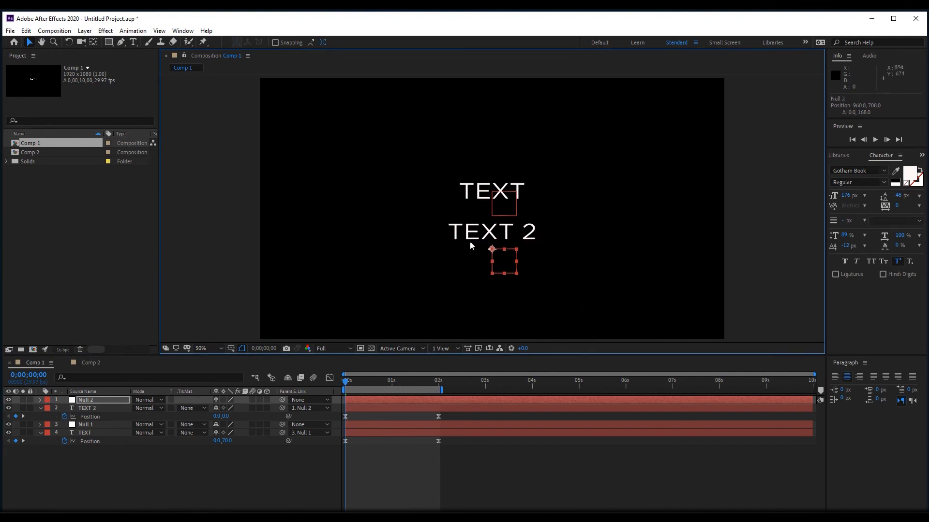
Step: Scrub the timeline between the start and 0;00;01;09 to check the motion of both separated text layers
mouse_move(352, 382)
mouse_down()
mouse_move(415, 380)
mouse_move(344, 380)
mouse_up()
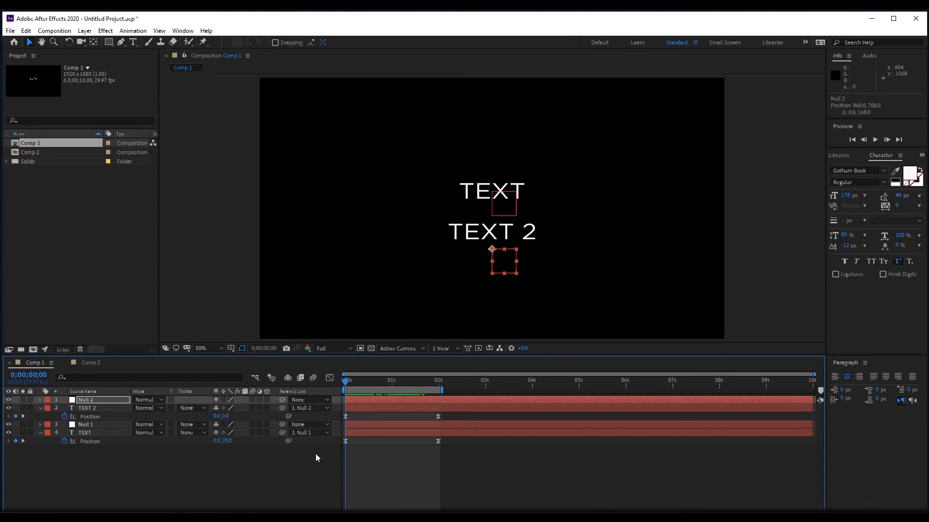
mouse_move(355, 380)
mouse_down()
mouse_move(415, 390)
mouse_move(340, 390)
mouse_up()
drag(352, 379, 321, 386)
drag(358, 382, 406, 381)
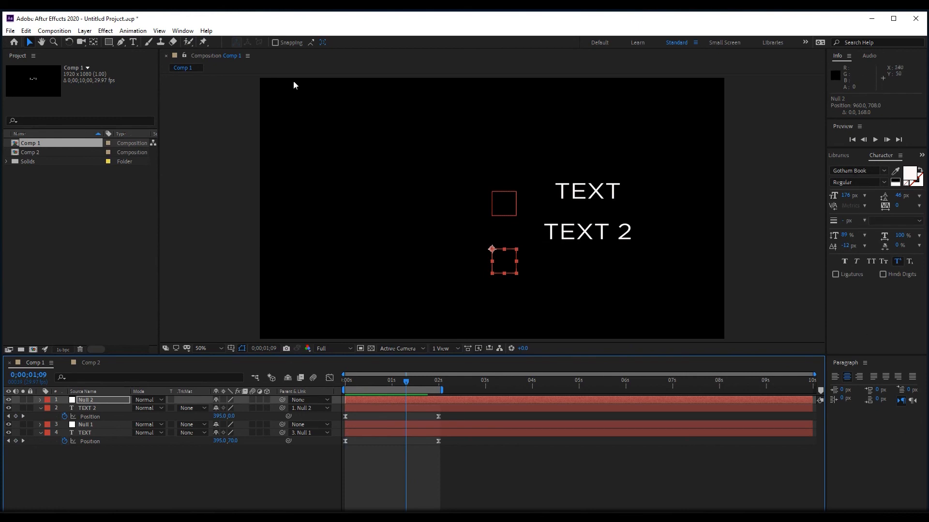
click(183, 30)
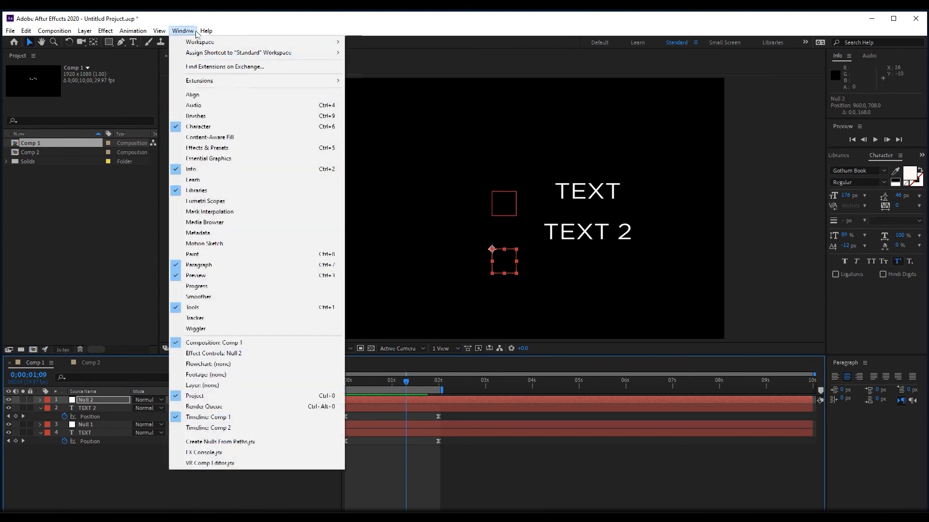
mouse_move(206, 31)
click(159, 31)
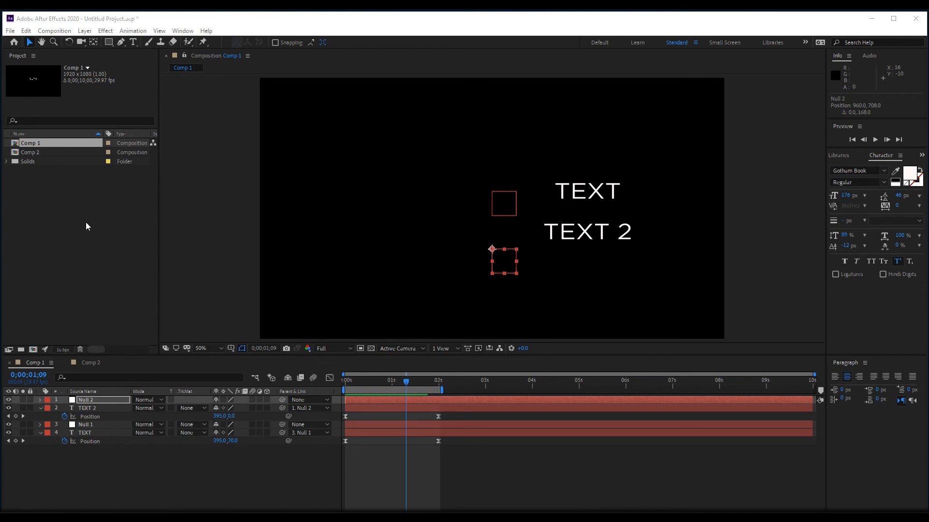
Step: Return the time indicator to the start and scrub the parented text animation forward to 0;00;01;09
drag(409, 382, 342, 385)
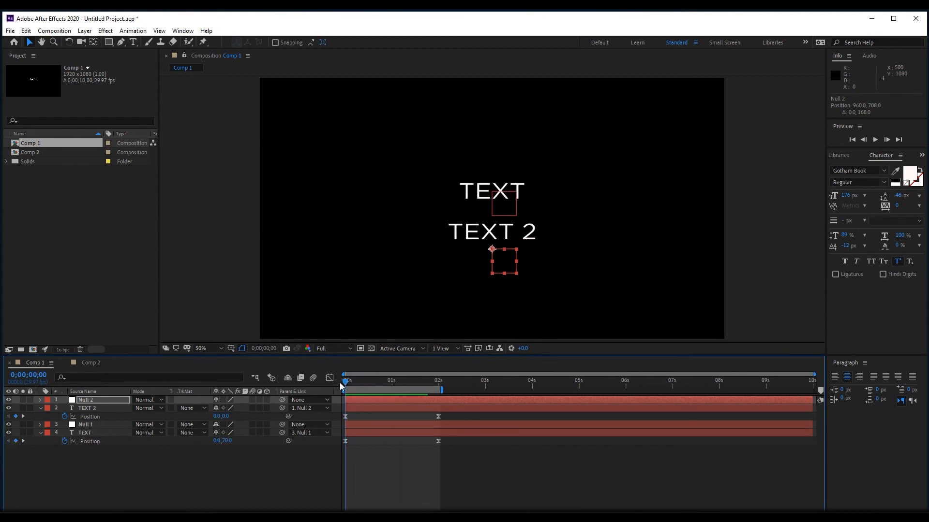
drag(342, 386, 406, 386)
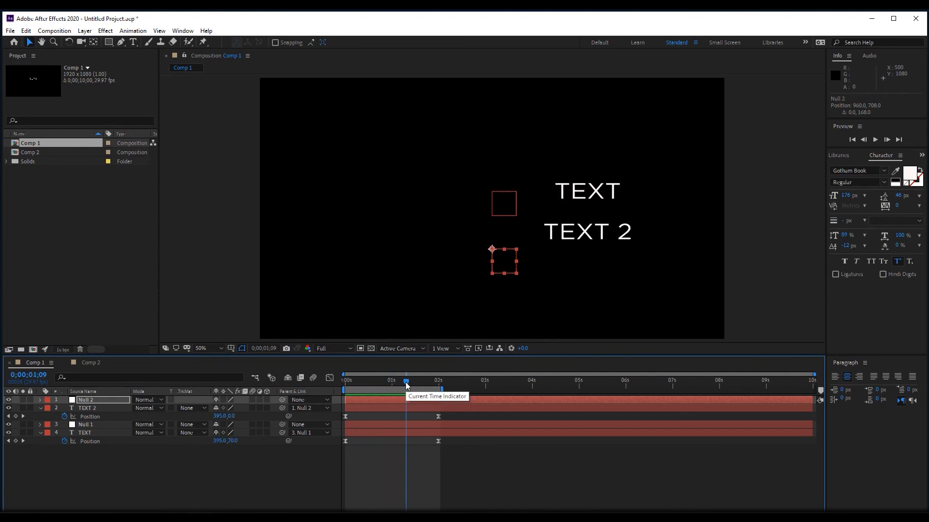